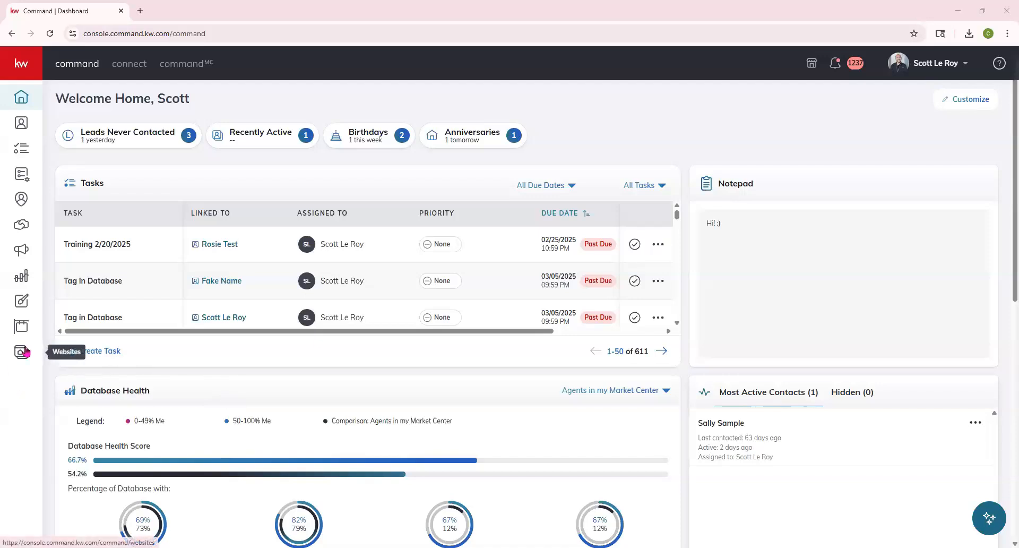
Open the agent site in the website builder and bring up the layout choices for its homepage.
left_click(24, 352)
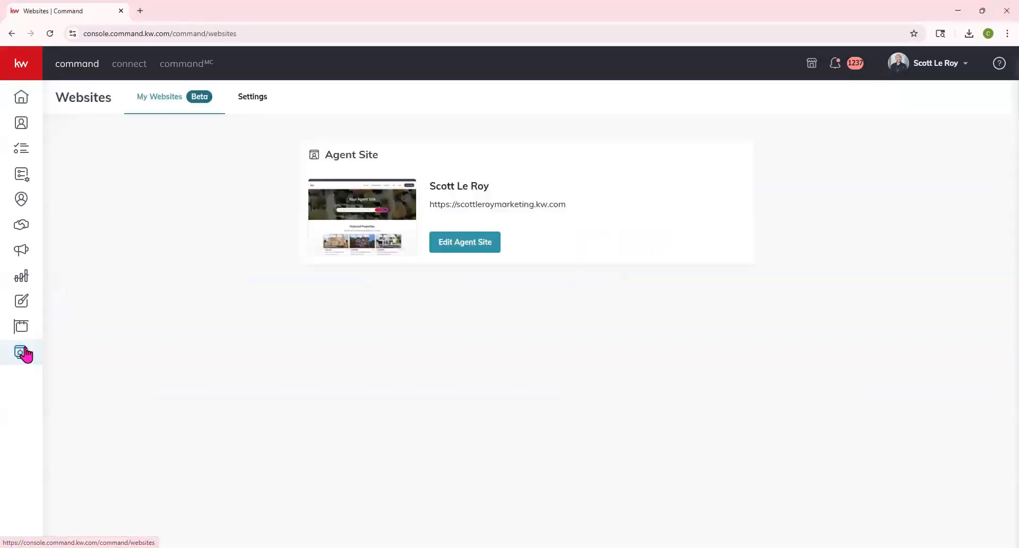
left_click(469, 250)
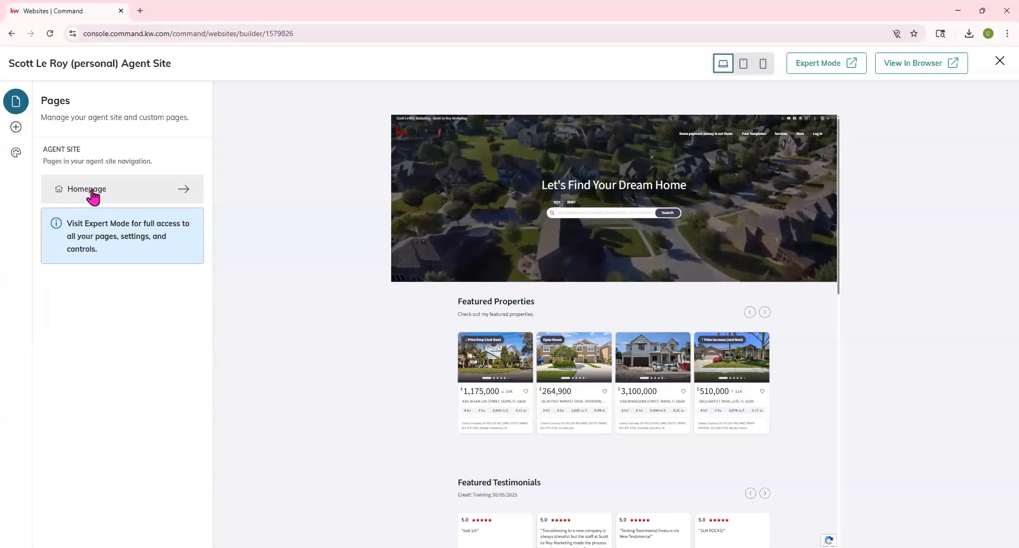
left_click(91, 191)
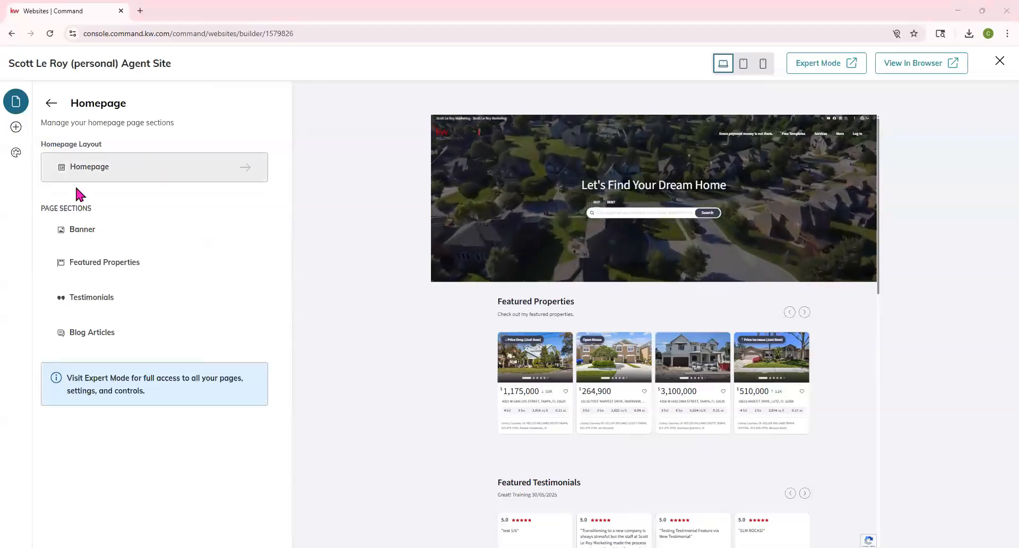
left_click(245, 167)
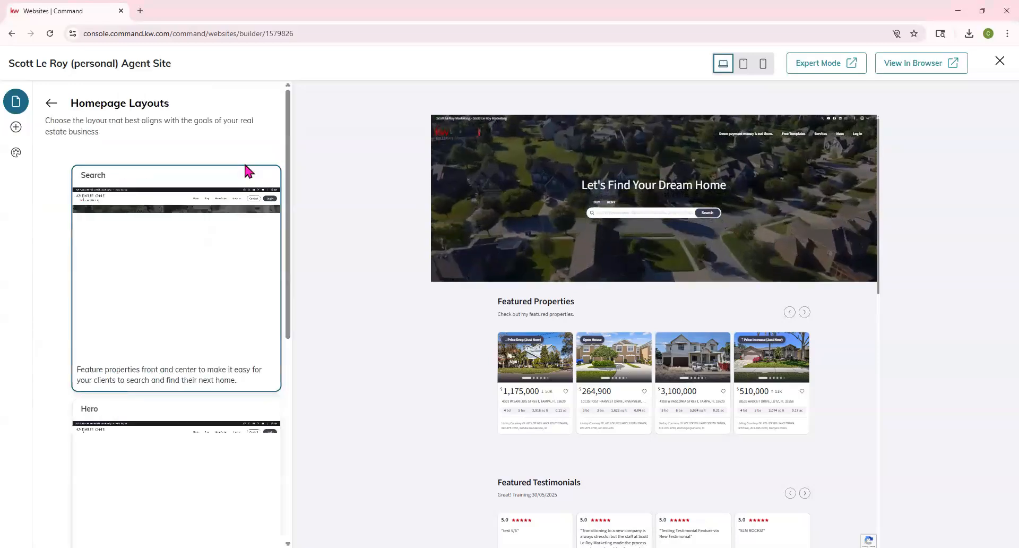
Preview the Search homepage layout and examine its banner and Featured Properties section.
mouse_move(129, 212)
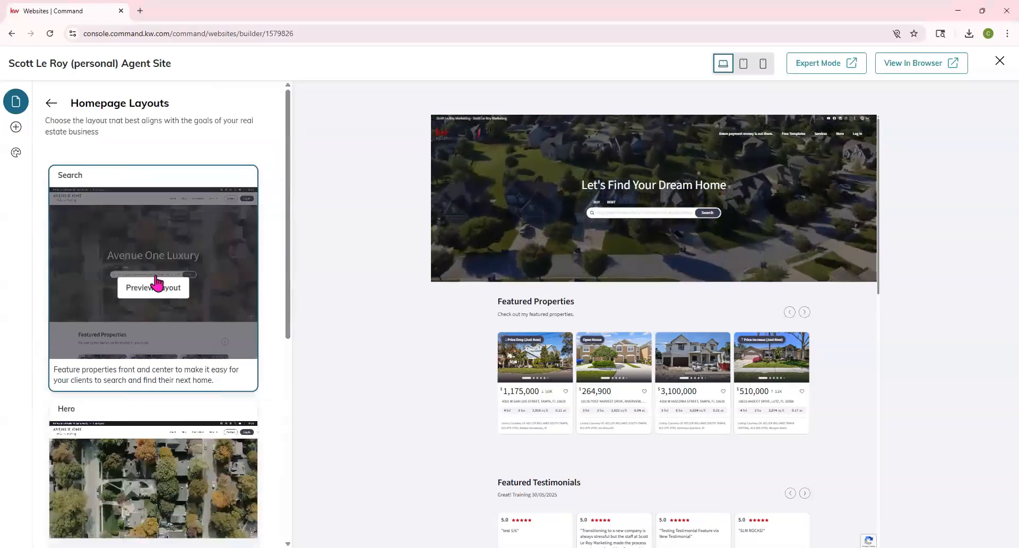
scroll(121, 257, "down", 1)
scroll(121, 257, "up", 1)
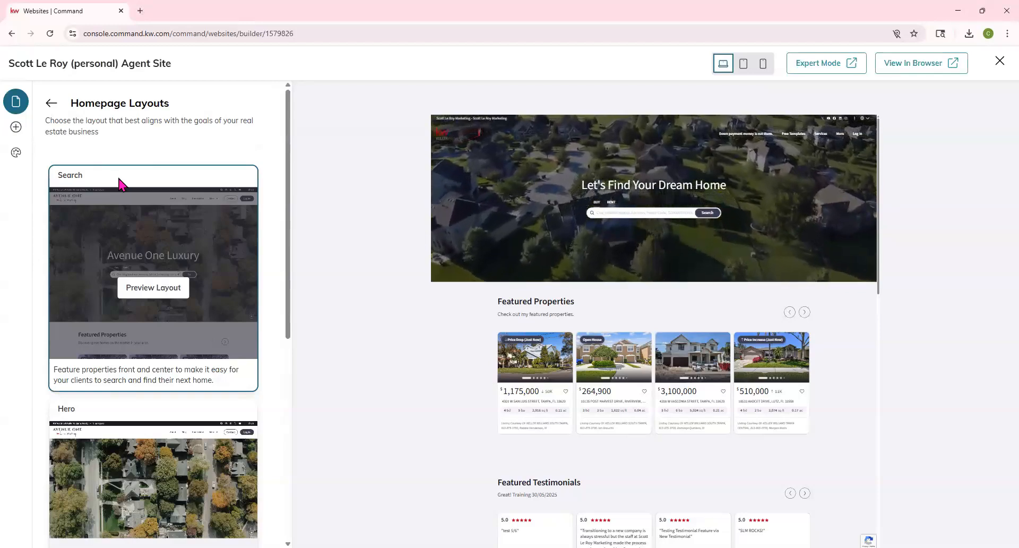
left_click(166, 289)
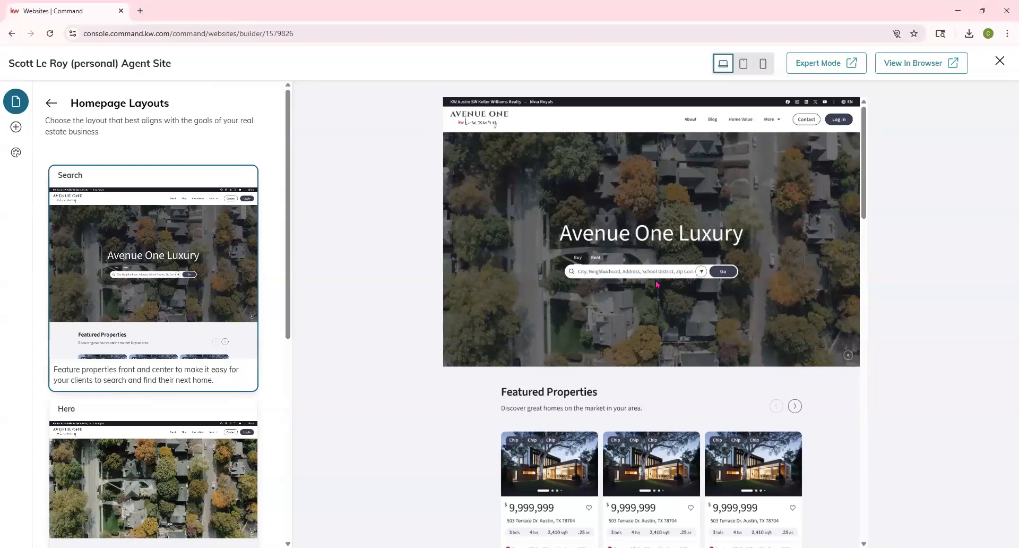
scroll(657, 284, "down", 2)
scroll(658, 285, "down", 1)
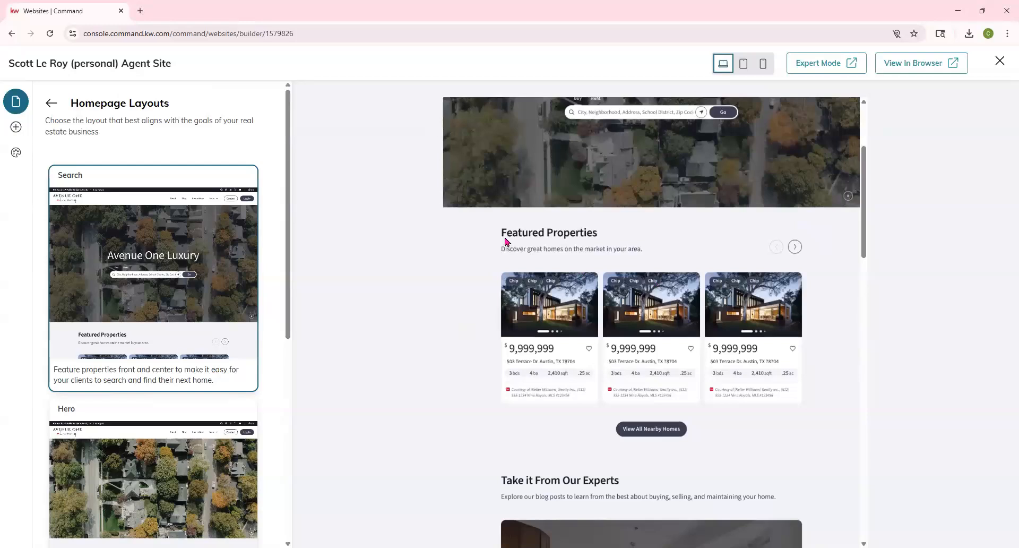
scroll(586, 240, "down", 4)
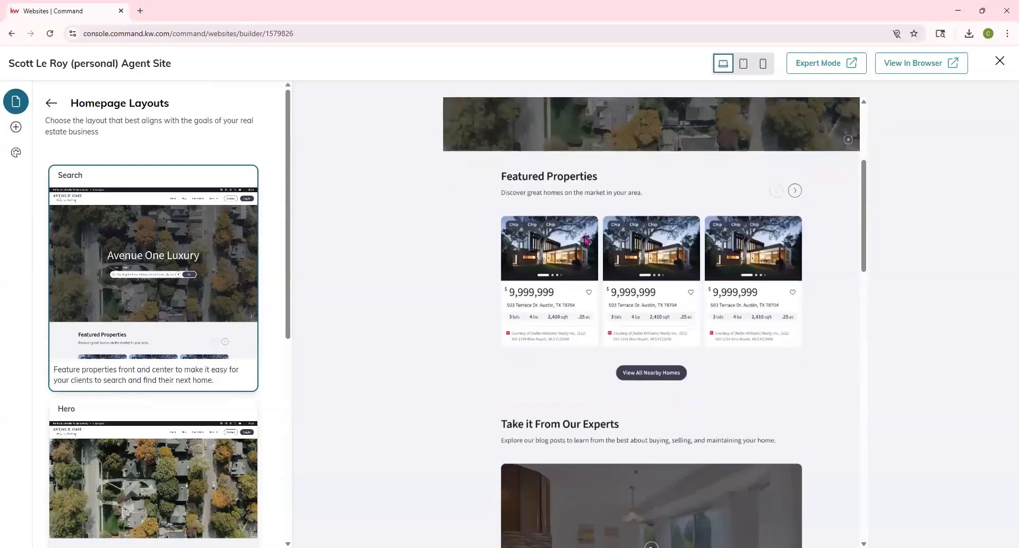
scroll(557, 320, "down", 1)
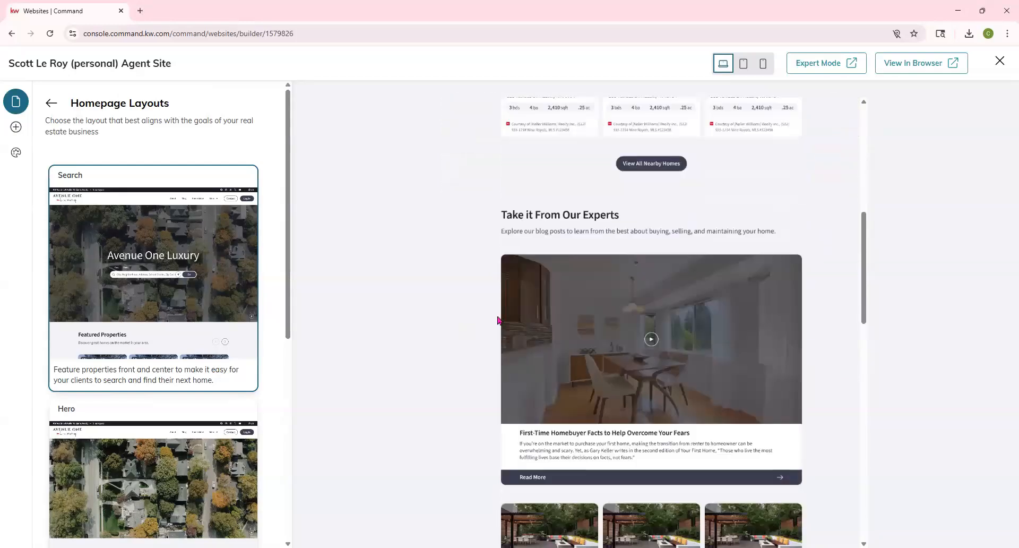
scroll(707, 163, "up", 3)
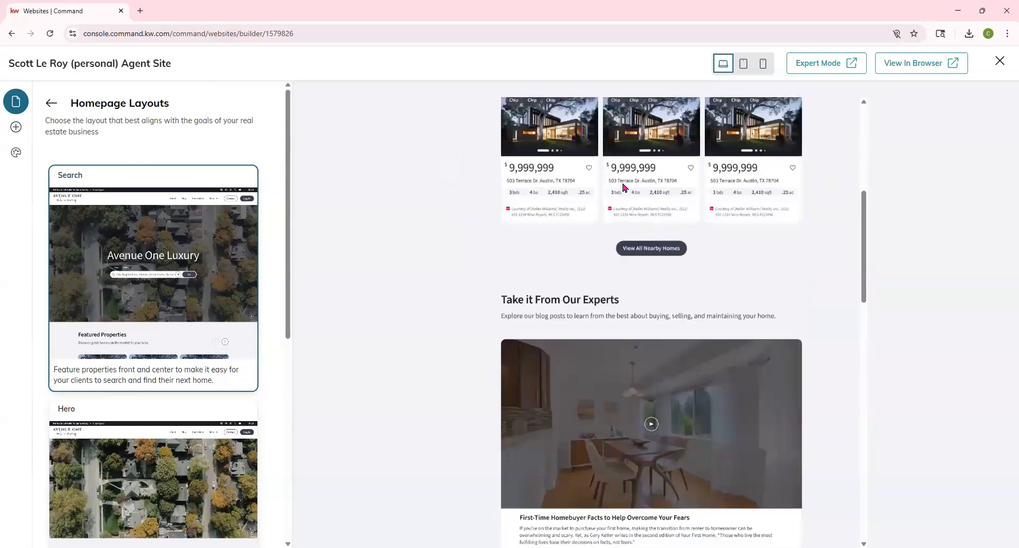
Examine the Search layout's blog articles, home value, testimonials and contact form sections.
scroll(720, 278, "down", 5)
scroll(721, 278, "down", 3)
scroll(720, 278, "up", 2)
scroll(721, 278, "down", 5)
scroll(720, 278, "up", 7)
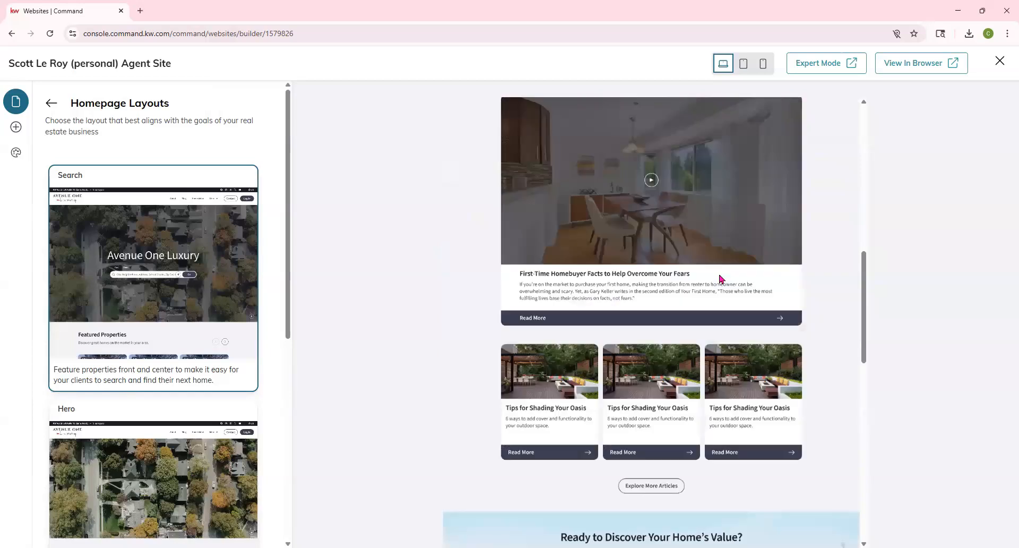
scroll(720, 278, "up", 1)
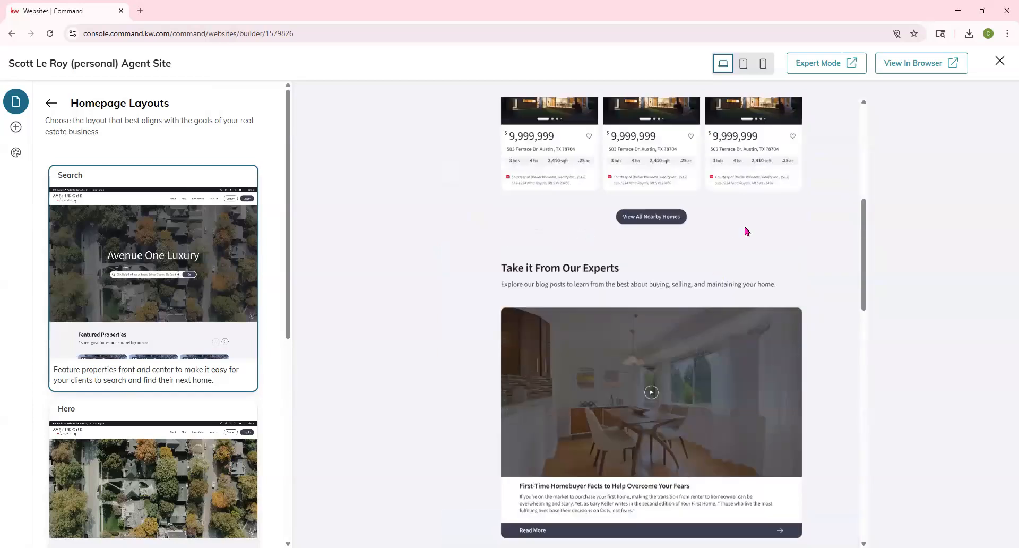
scroll(746, 232, "down", 5)
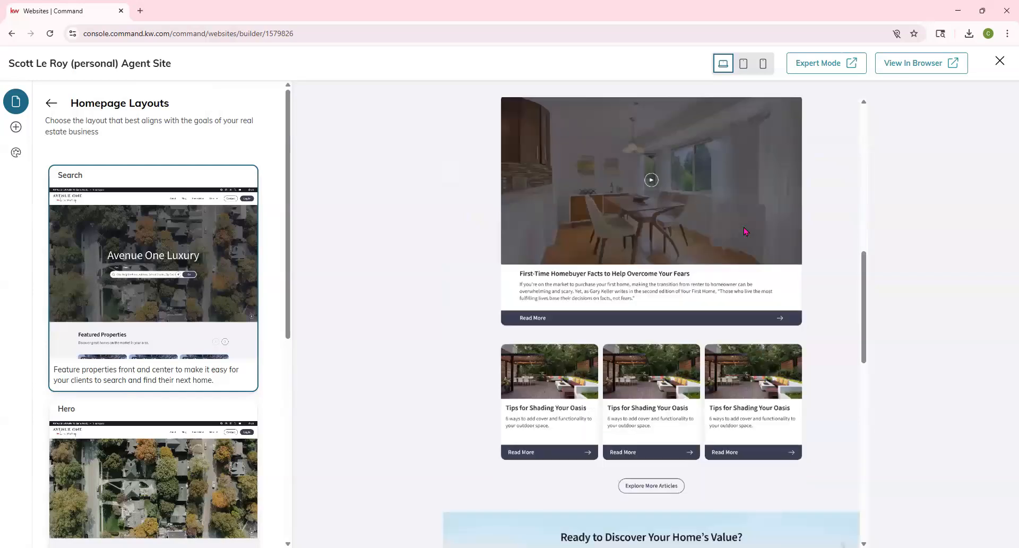
scroll(746, 232, "down", 10)
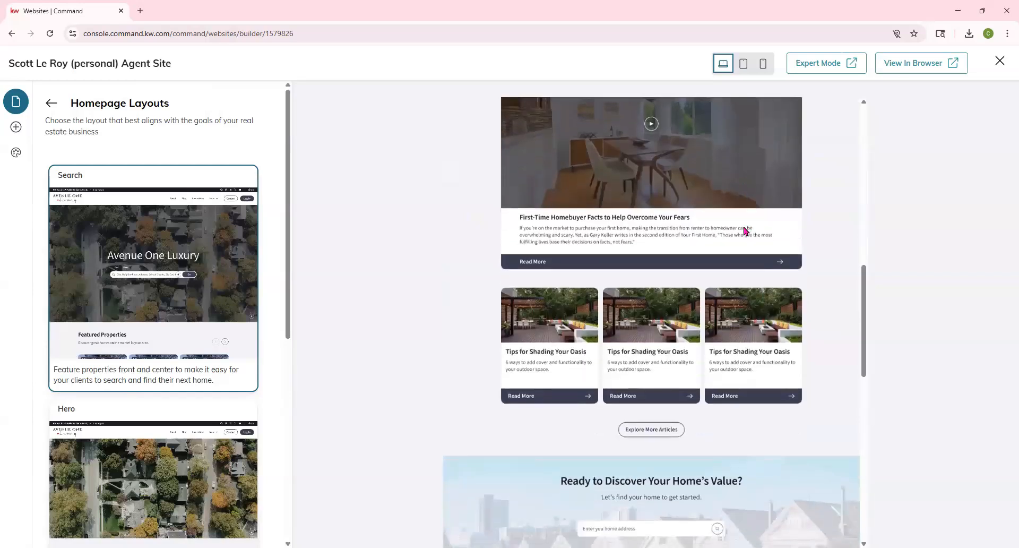
scroll(742, 244, "down", 5)
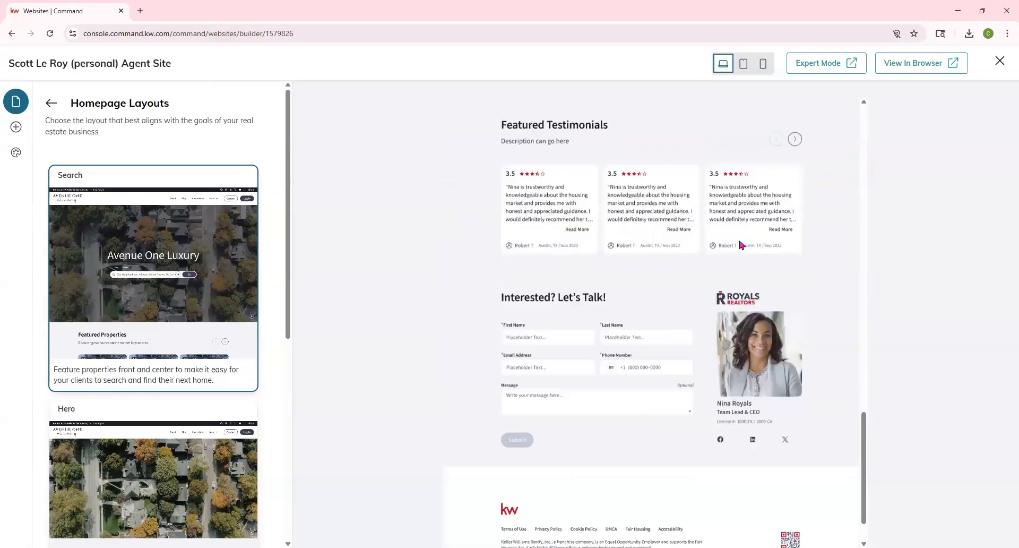
scroll(742, 245, "up", 12)
scroll(742, 244, "up", 10)
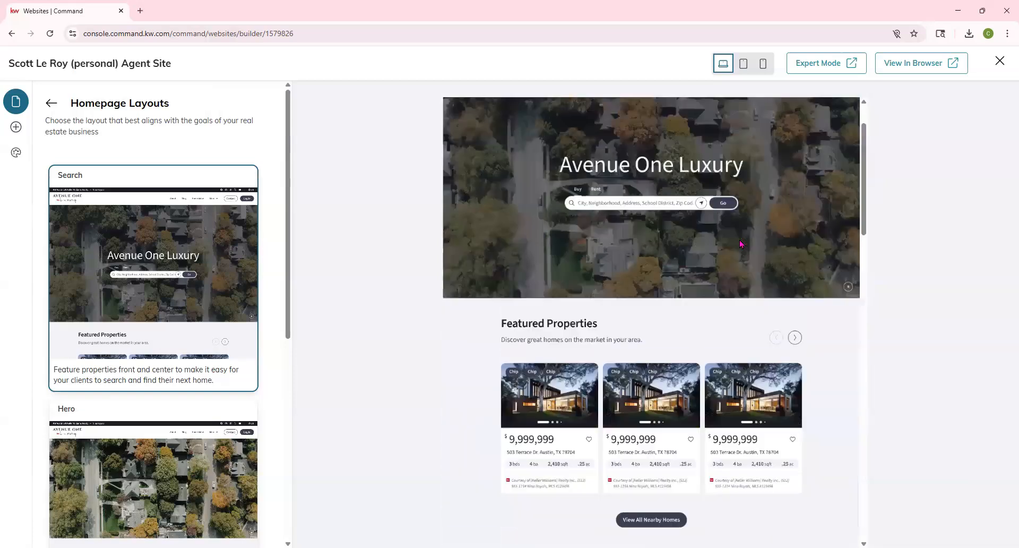
Preview the Hero homepage layout and examine its sections from the banner and By the Numbers down to the contact form.
scroll(149, 369, "down", 2)
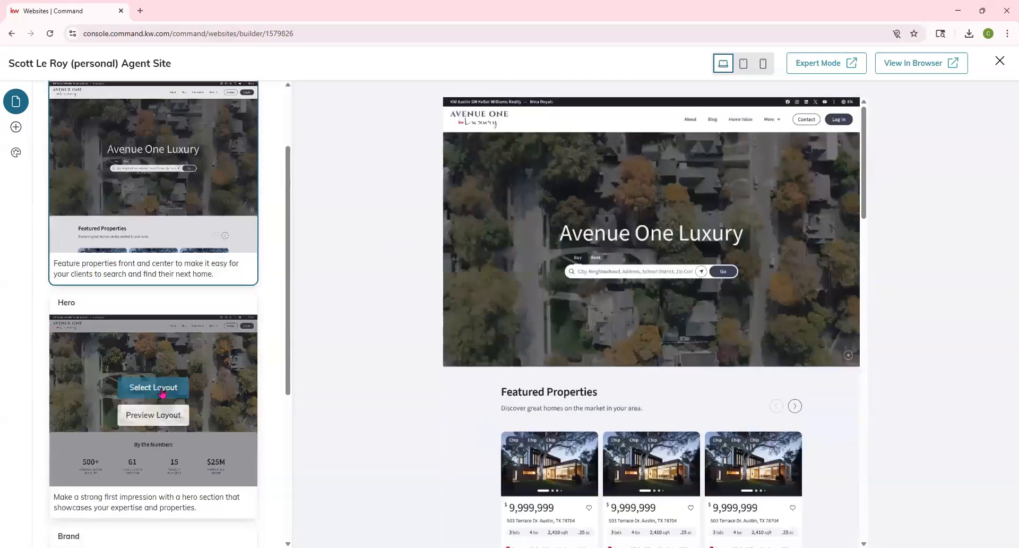
left_click(159, 417)
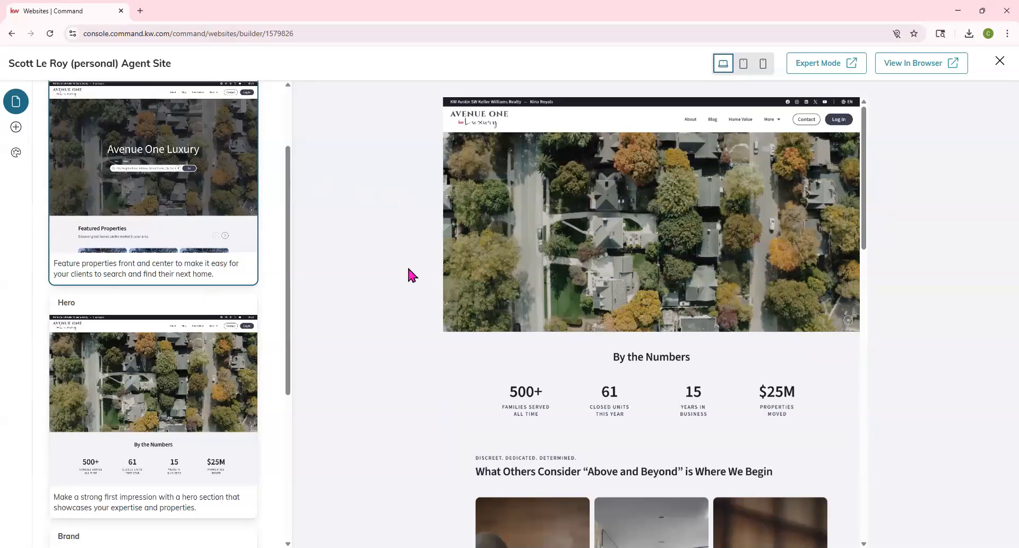
scroll(518, 318, "down", 1)
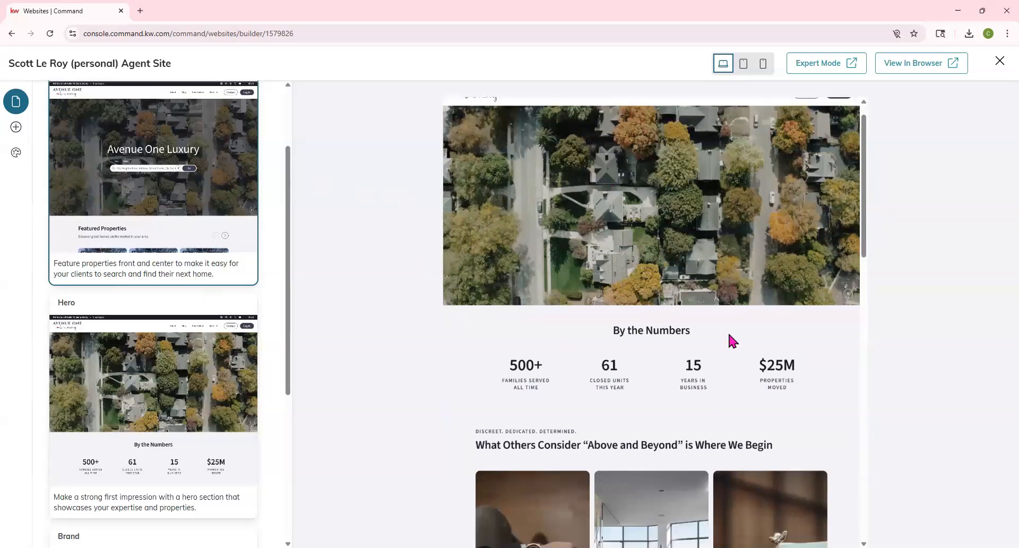
scroll(729, 336, "down", 1)
scroll(730, 335, "down", 4)
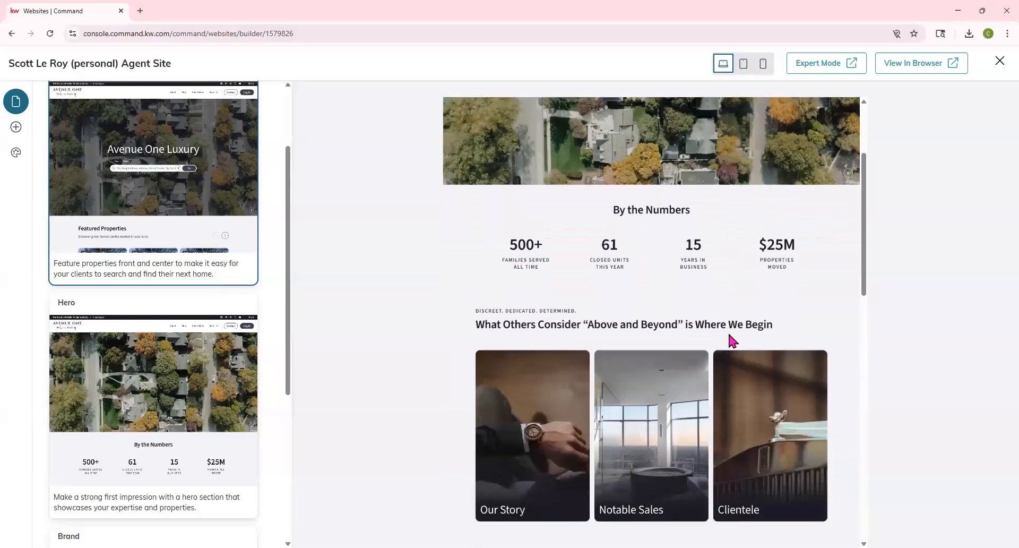
scroll(733, 343, "down", 3)
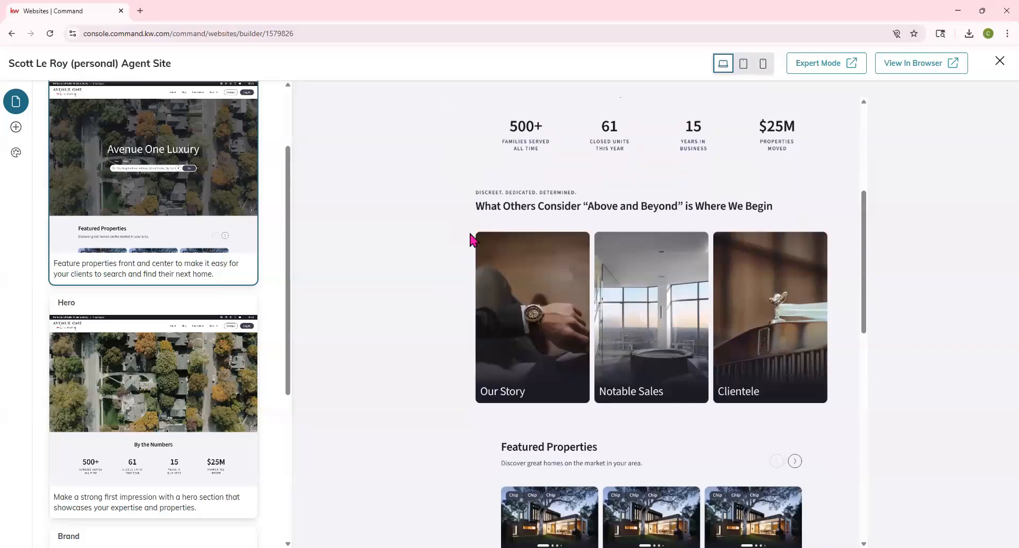
scroll(622, 312, "down", 7)
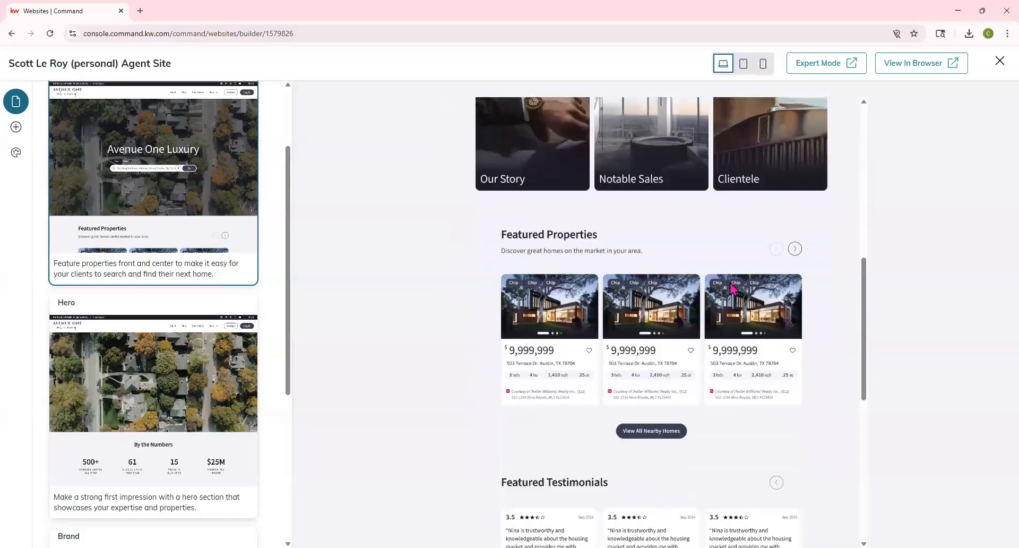
scroll(642, 339, "down", 4)
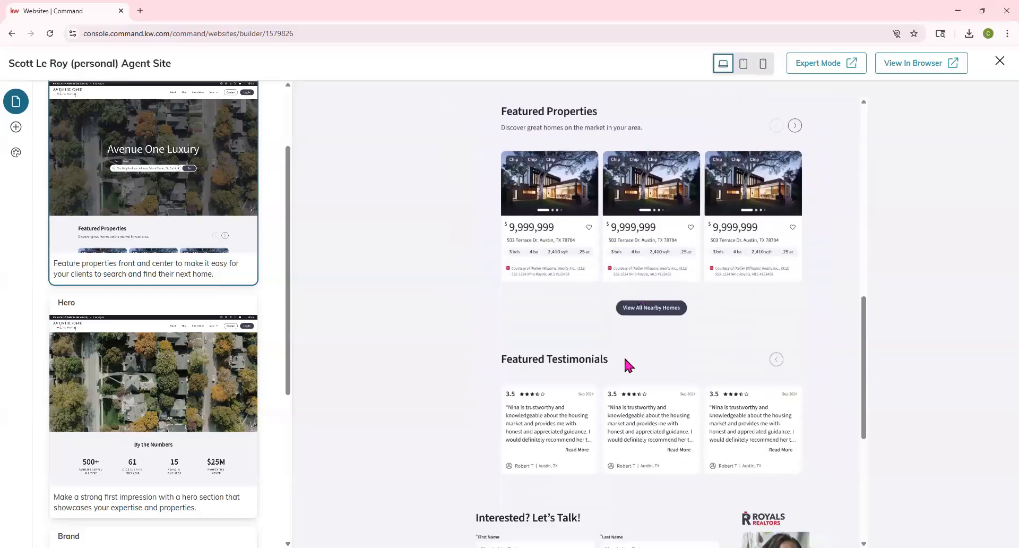
scroll(579, 364, "down", 2)
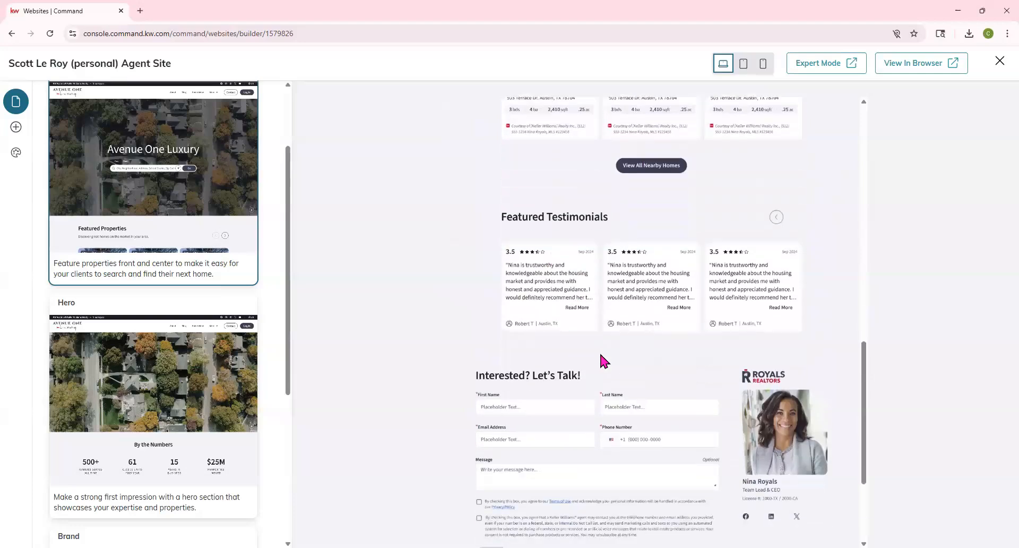
Preview the Brand homepage layout and examine its banner, story tiles, By the Numbers, properties, testimonials and contact form.
scroll(106, 186, "up", 1)
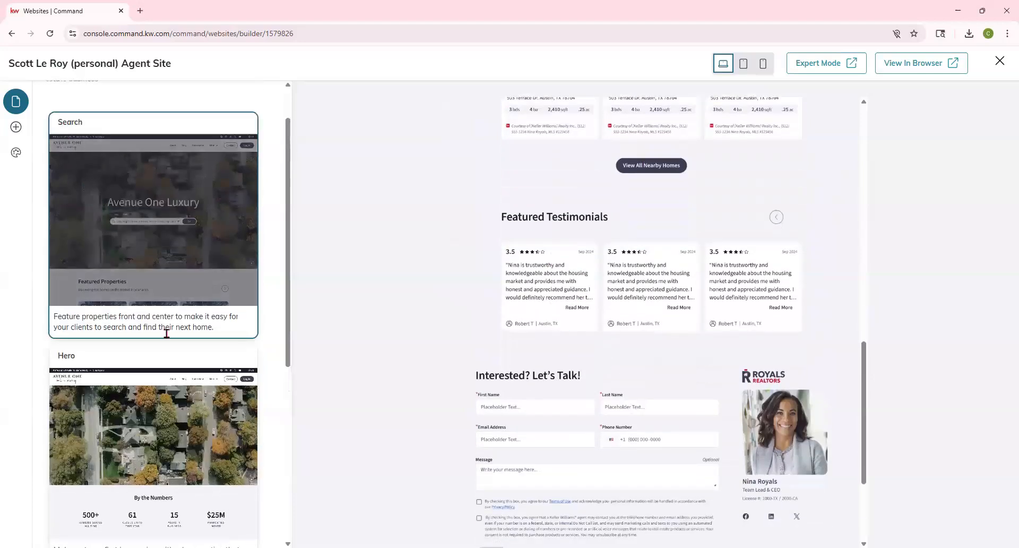
scroll(69, 345, "down", 2)
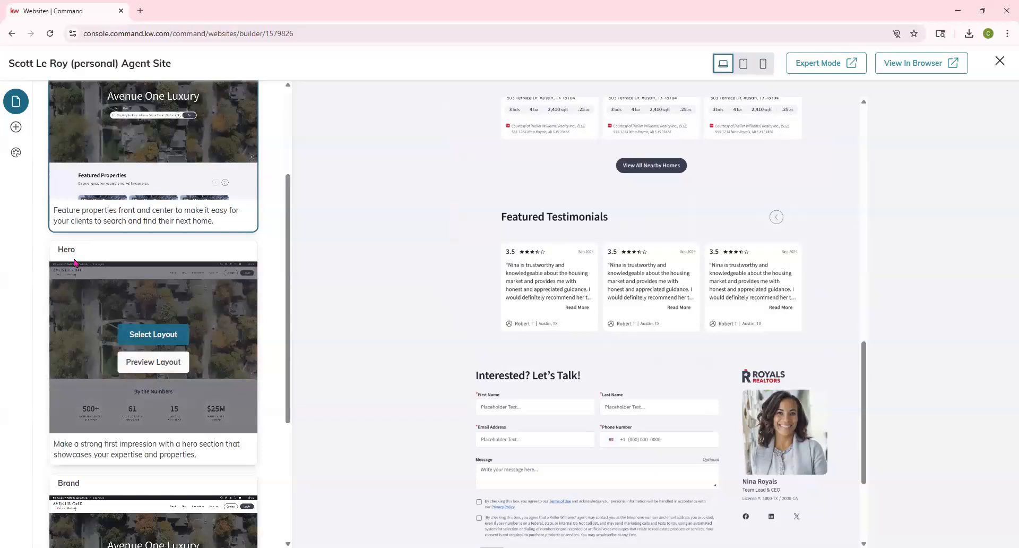
scroll(75, 262, "down", 2)
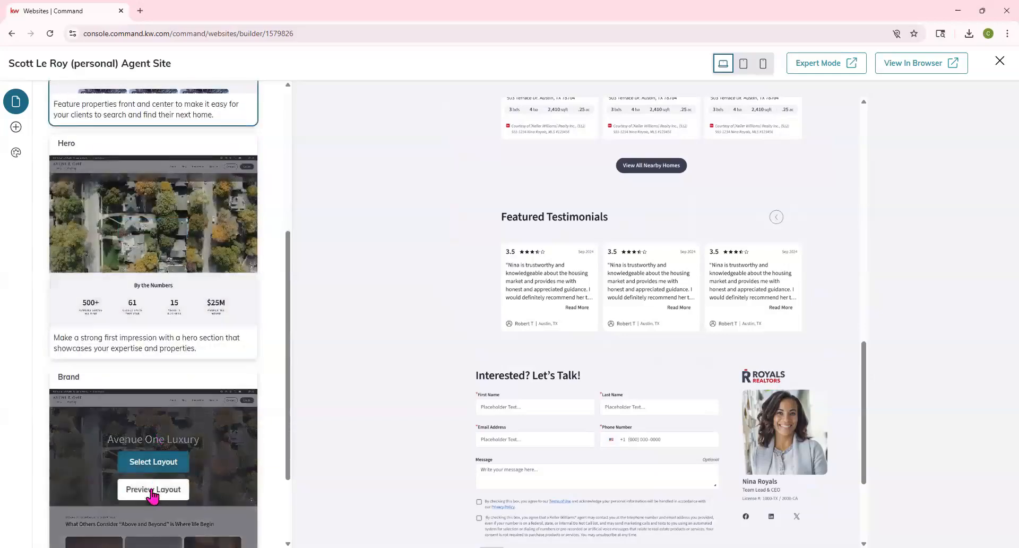
scroll(556, 318, "up", 7)
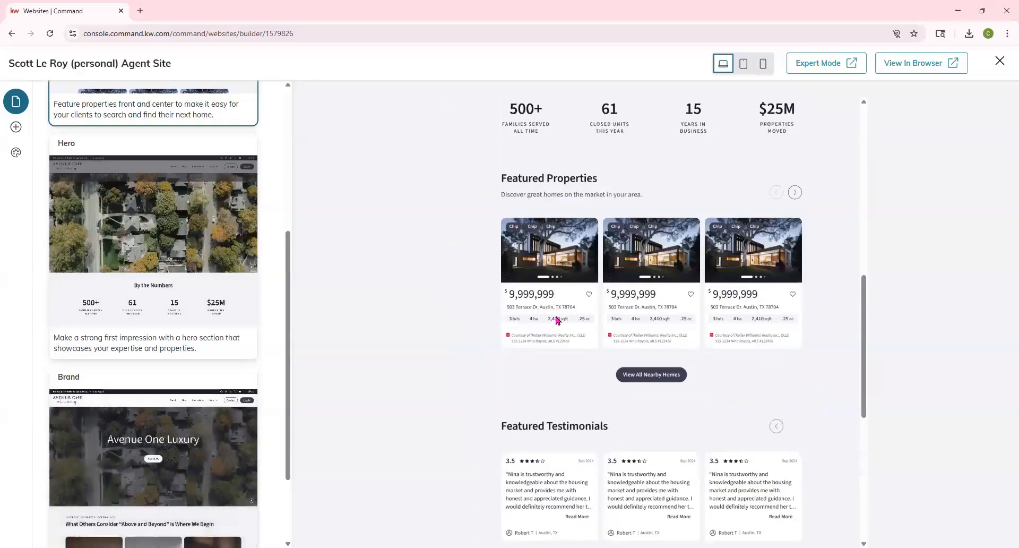
scroll(61, 357, "down", 2)
mouse_move(149, 433)
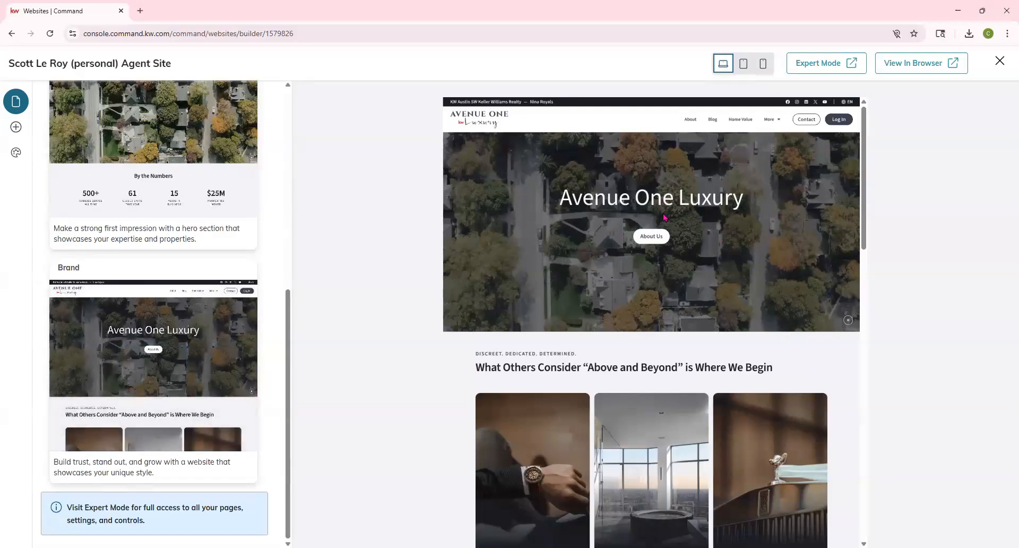
scroll(663, 218, "down", 3)
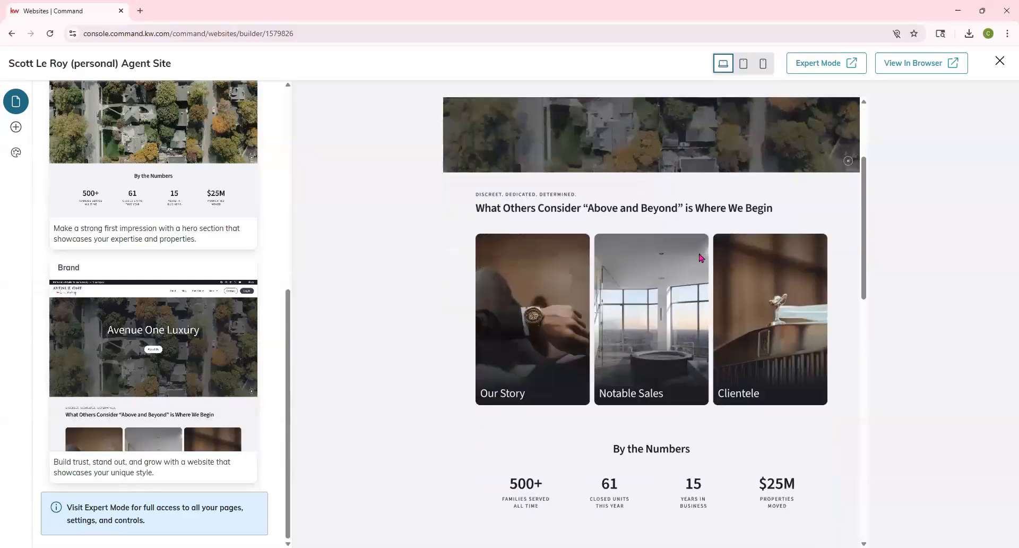
scroll(530, 342, "down", 3)
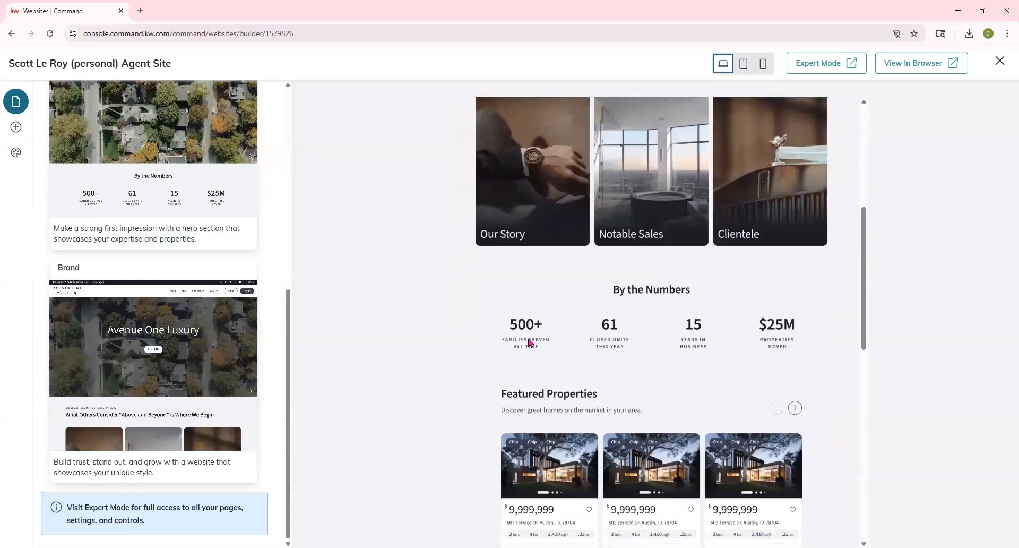
scroll(706, 367, "down", 5)
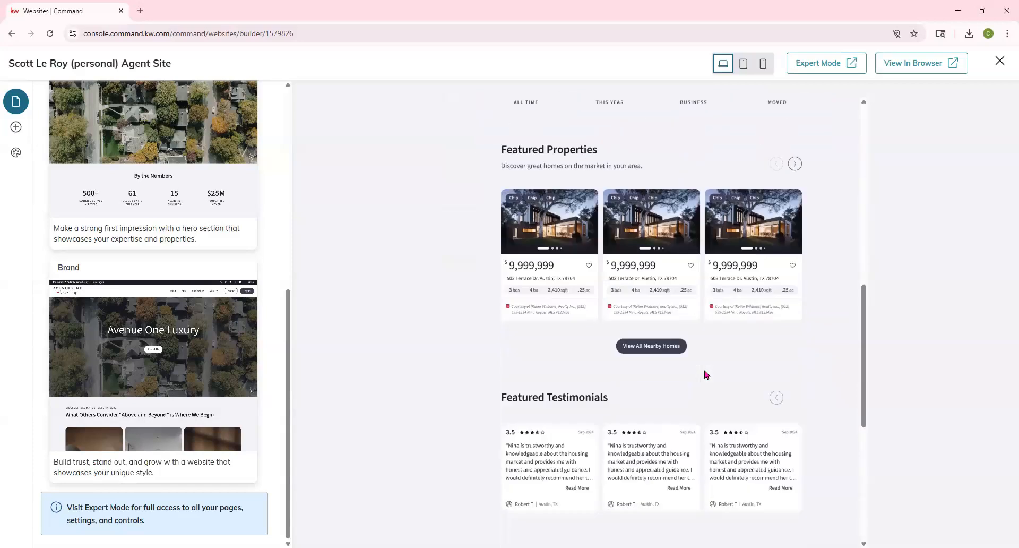
scroll(698, 374, "down", 5)
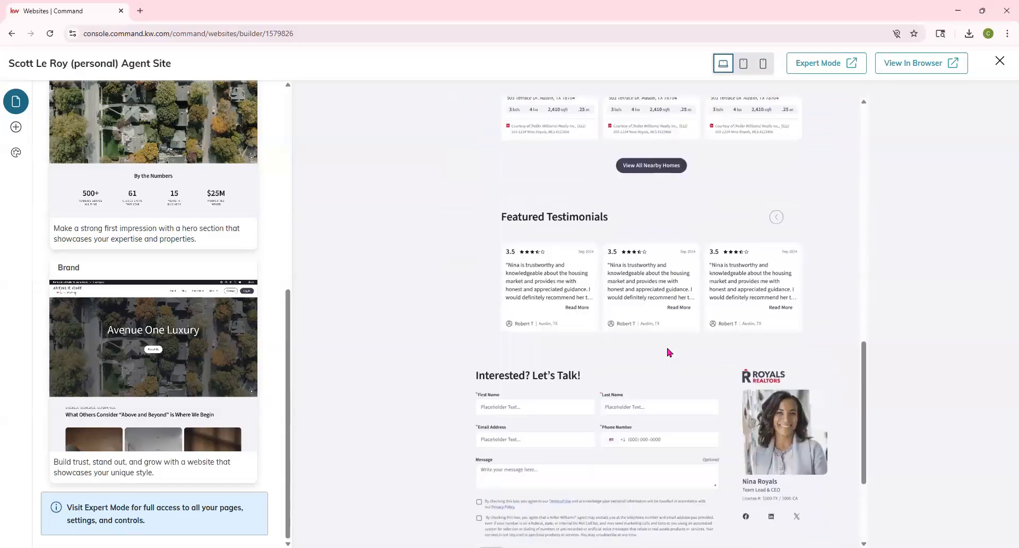
scroll(154, 345, "up", 8)
scroll(156, 348, "down", 1)
scroll(157, 348, "down", 6)
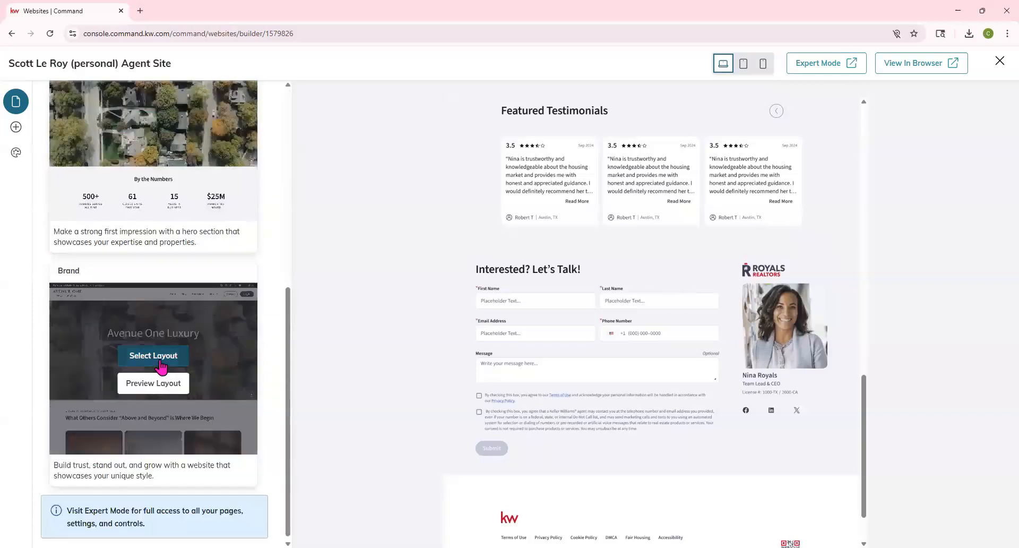
Select the Brand homepage layout, review how the site looks in it, and apply it.
left_click(162, 364)
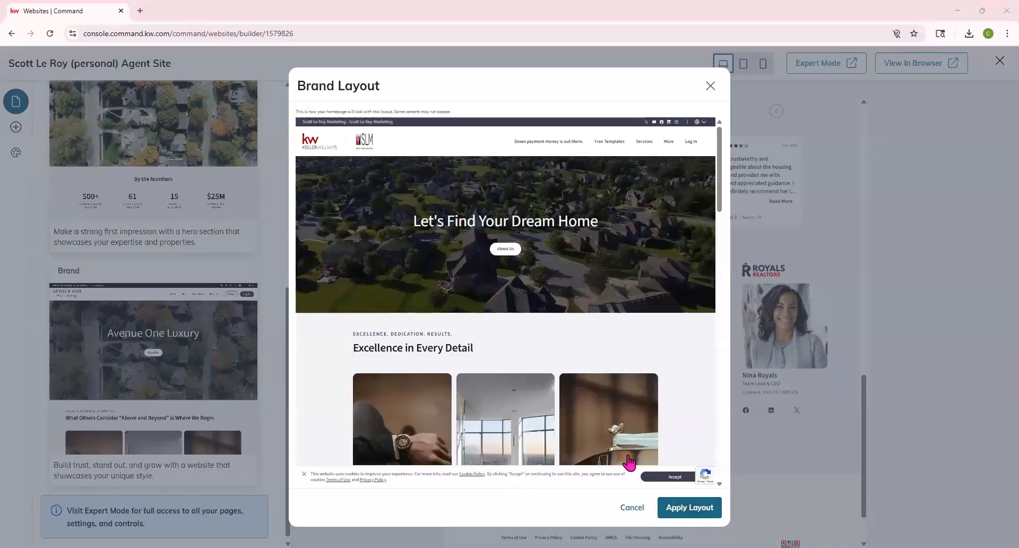
scroll(500, 195, "down", 15)
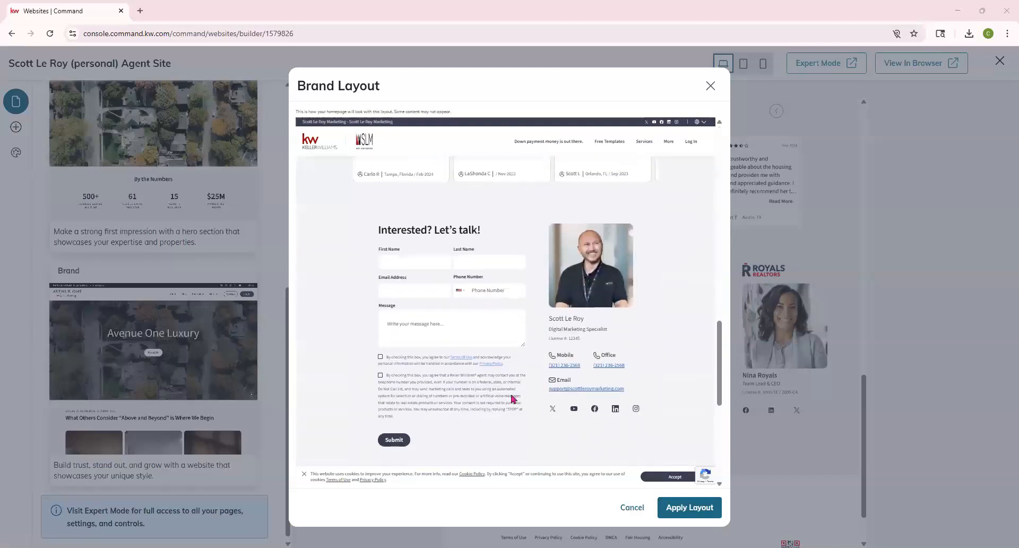
scroll(599, 275, "up", 15)
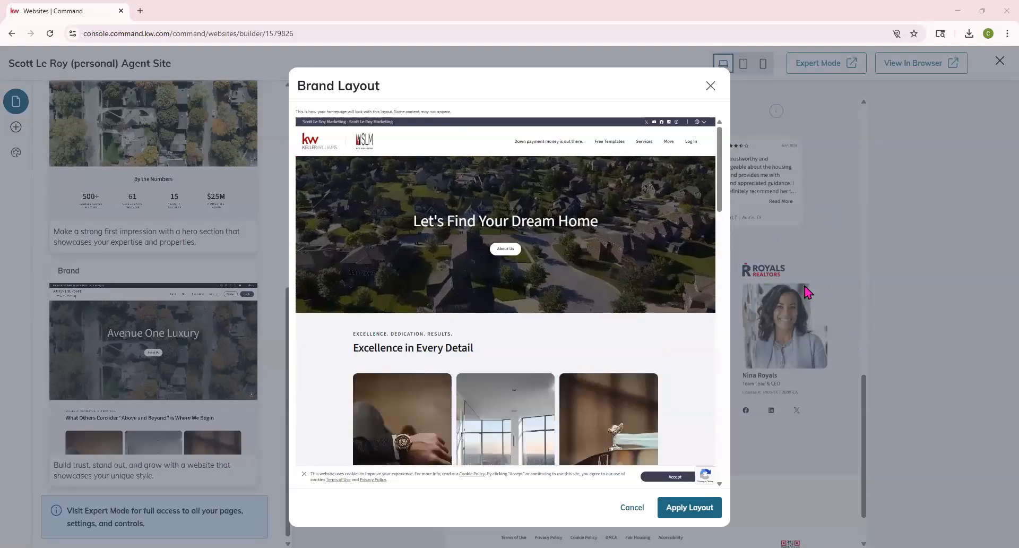
scroll(530, 312, "down", 4)
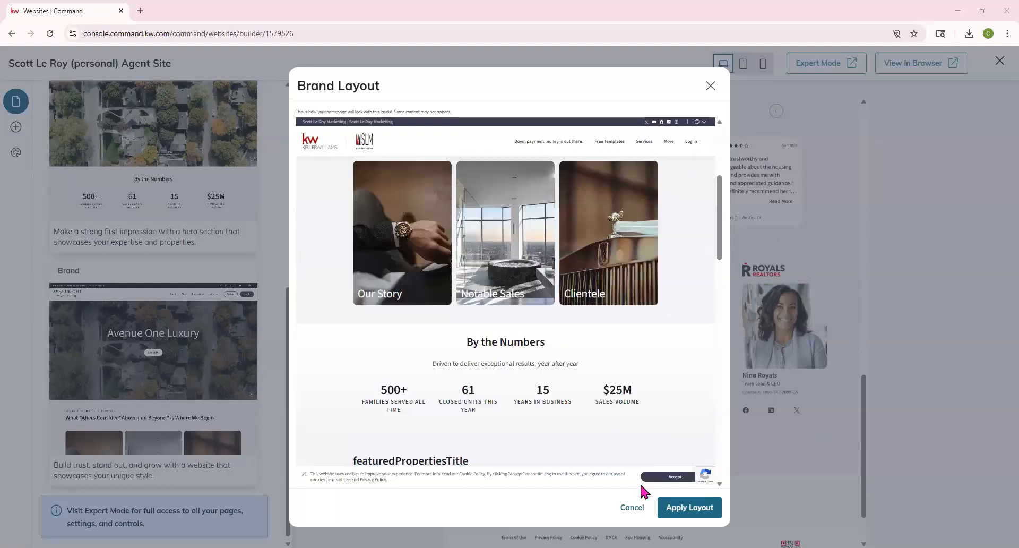
left_click(697, 508)
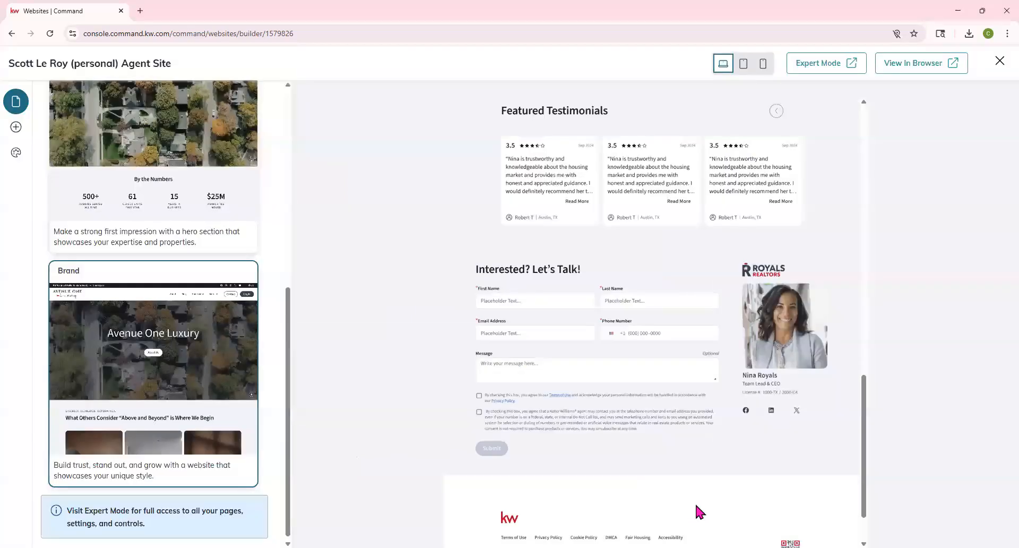
Look over the available homepage layouts and return to the homepage's page sections.
scroll(165, 355, "up", 6)
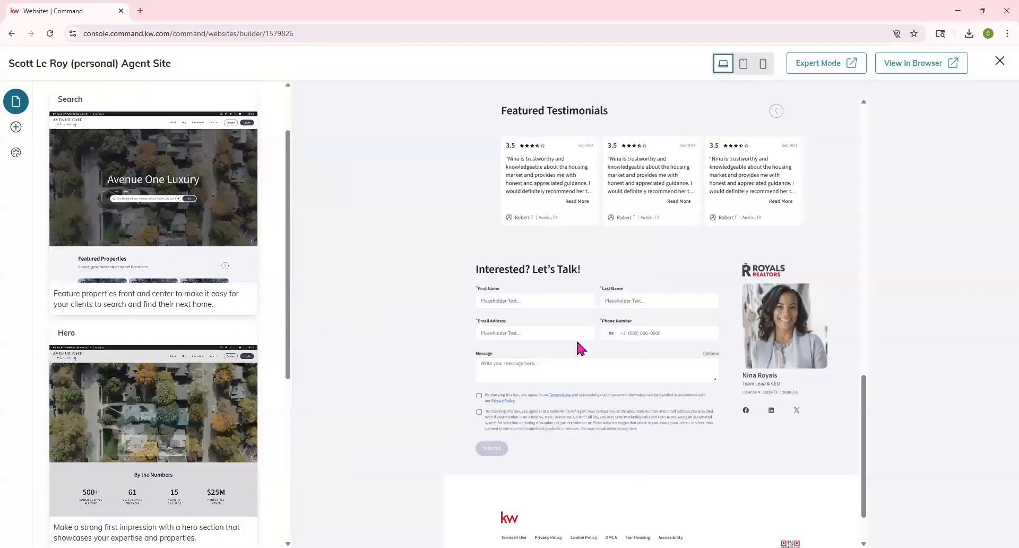
scroll(700, 359, "up", 4)
scroll(133, 281, "up", 1)
mouse_move(137, 268)
scroll(723, 323, "down", 5)
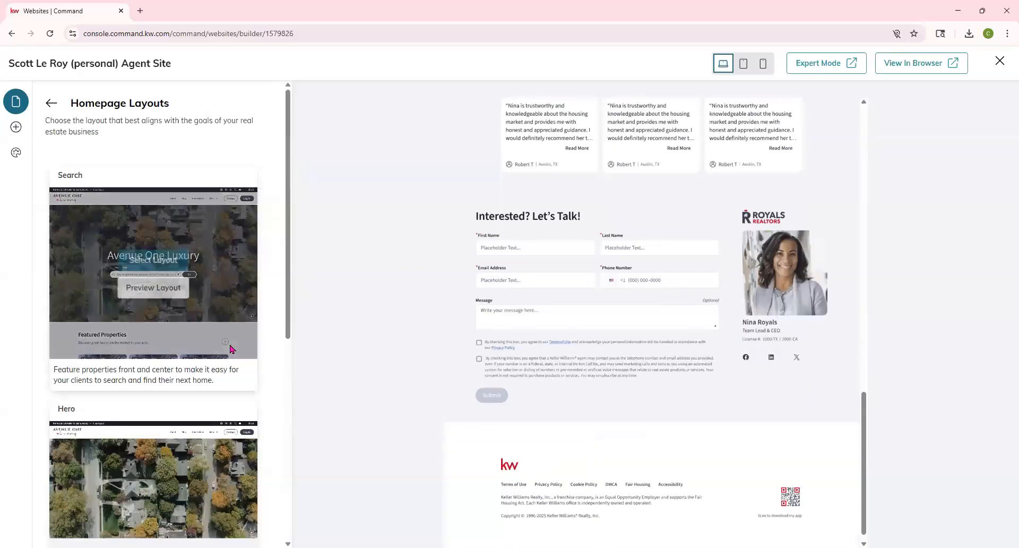
left_click(229, 348)
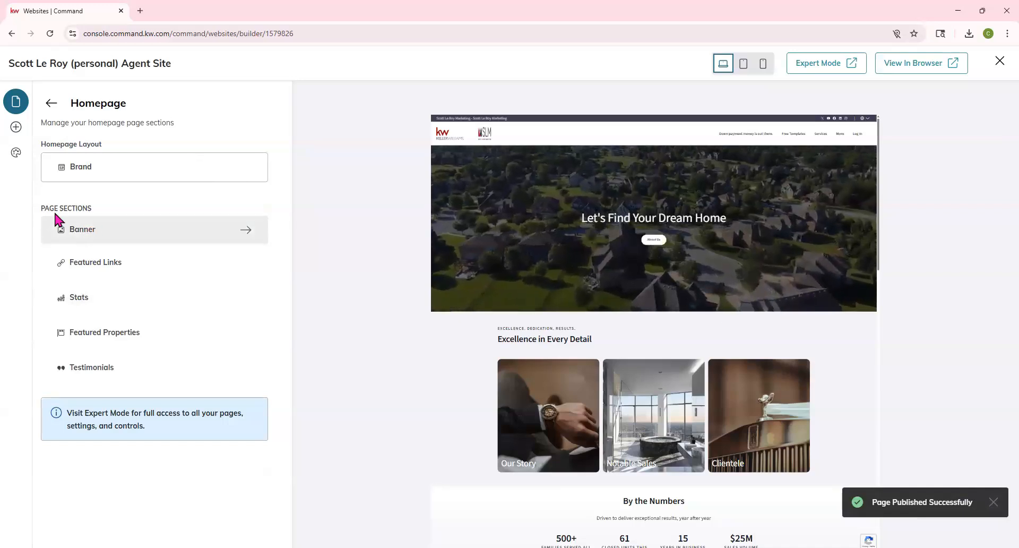
Examine the Banner section's headline, media type, video source, content and button link settings.
left_click(77, 239)
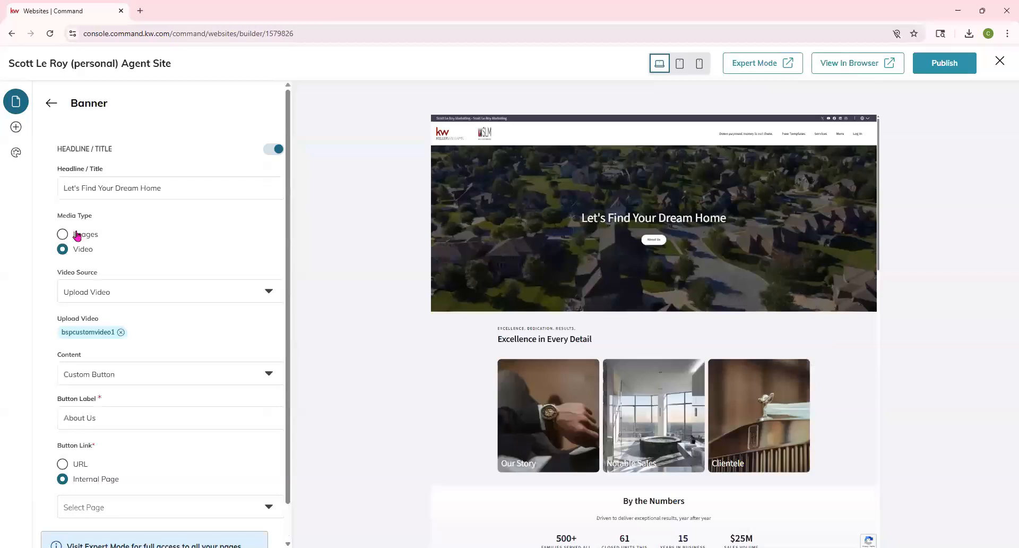
scroll(85, 442, "down", 1)
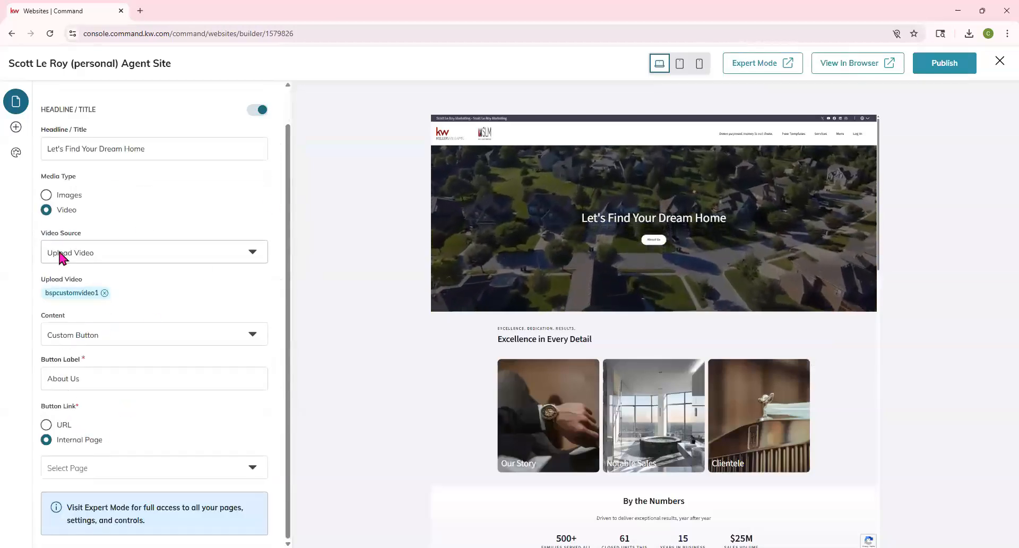
scroll(81, 186, "up", 1)
left_click(57, 104)
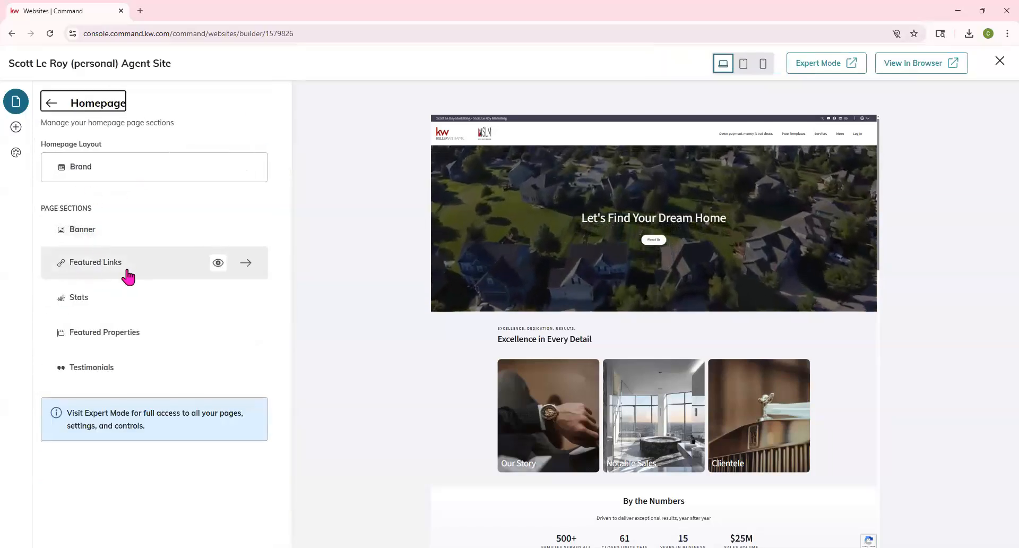
Examine the Featured Links section's subtitle, title and card settings.
left_click(128, 275)
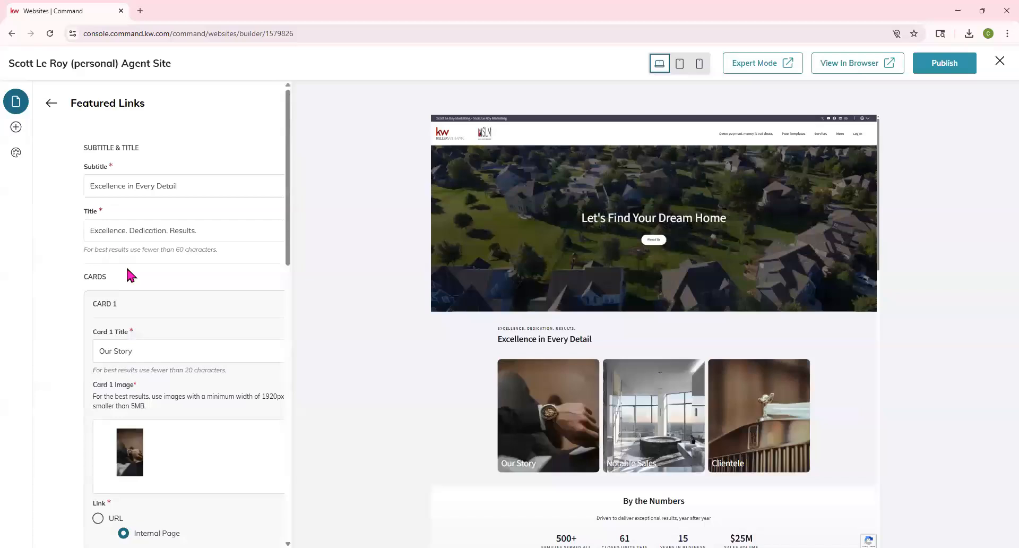
scroll(133, 298, "down", 8)
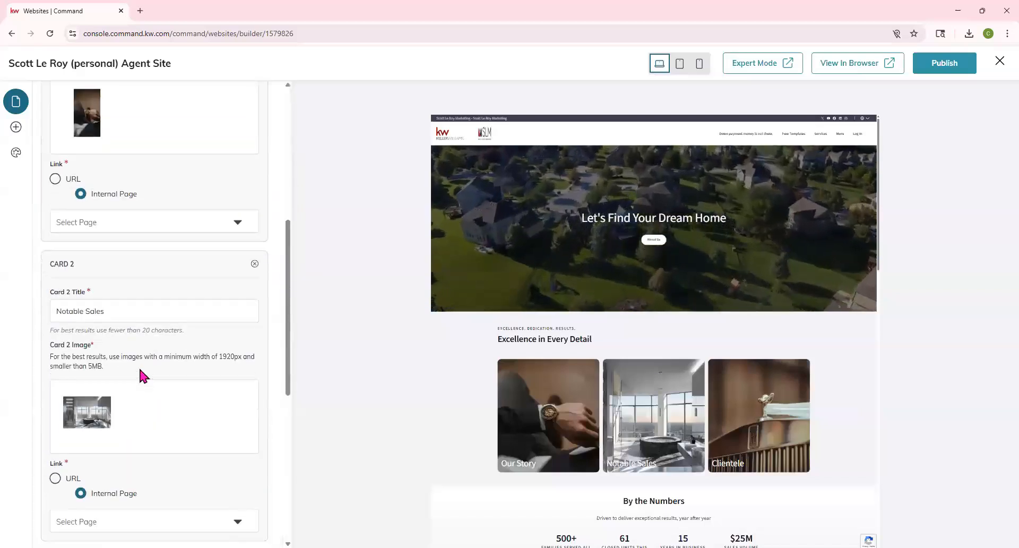
scroll(121, 305, "up", 10)
left_click(52, 103)
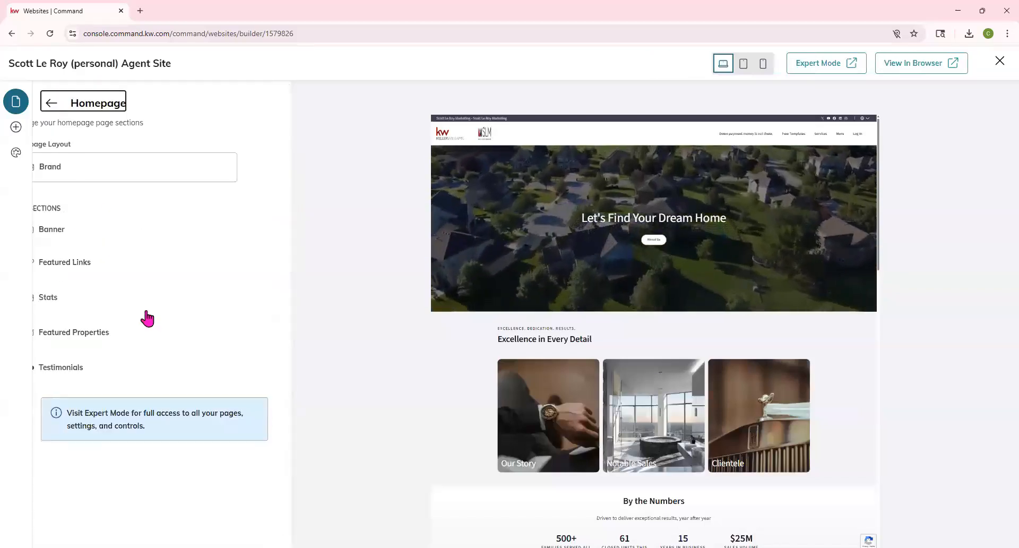
Examine the Stats section's title, description, four stat entries and optional button settings.
left_click(104, 299)
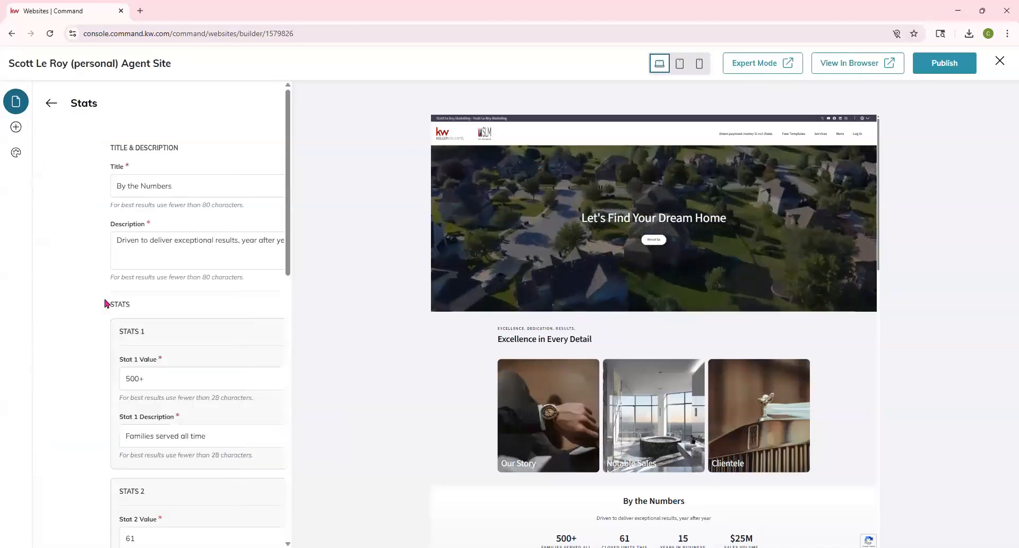
scroll(157, 409, "down", 8)
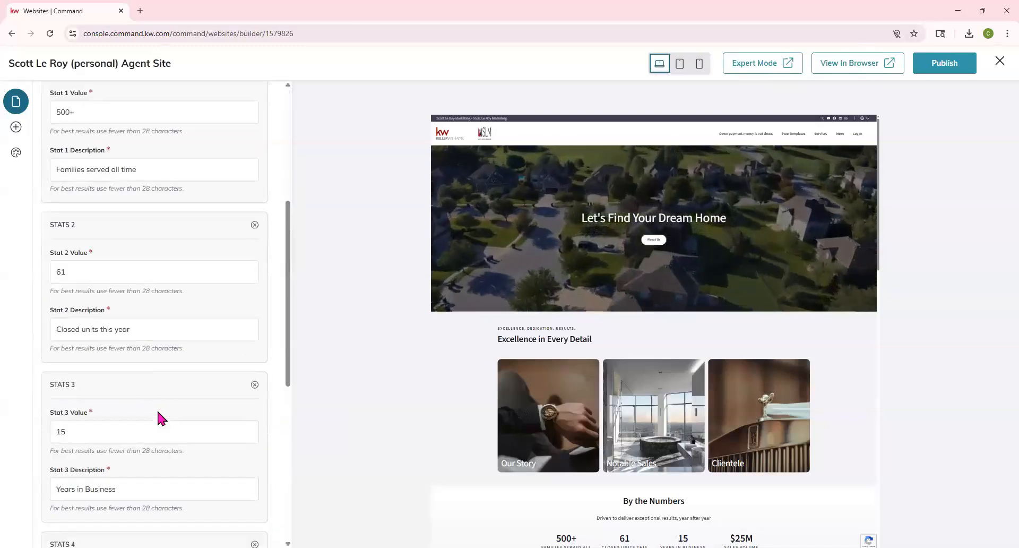
scroll(671, 381, "down", 2)
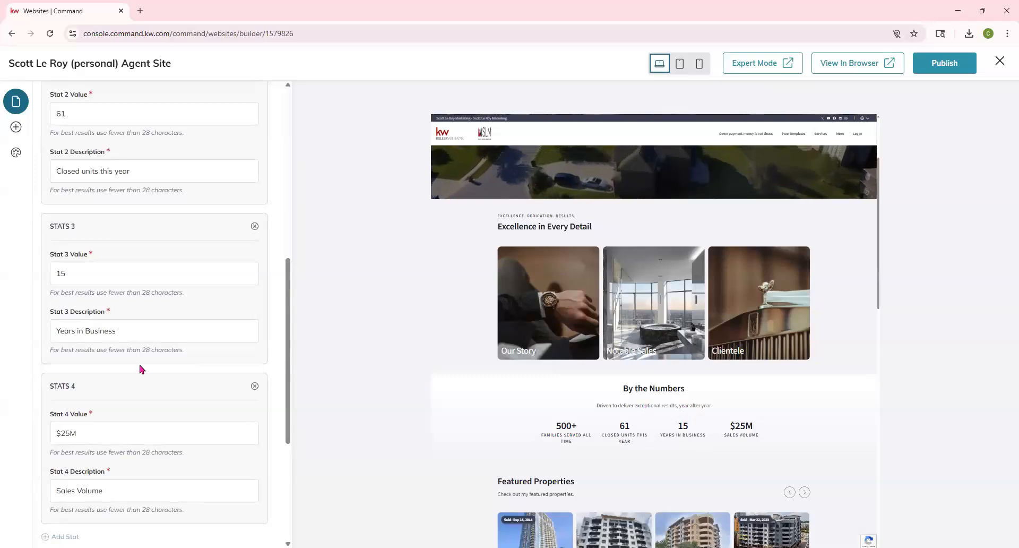
scroll(136, 369, "down", 4)
scroll(145, 365, "up", 12)
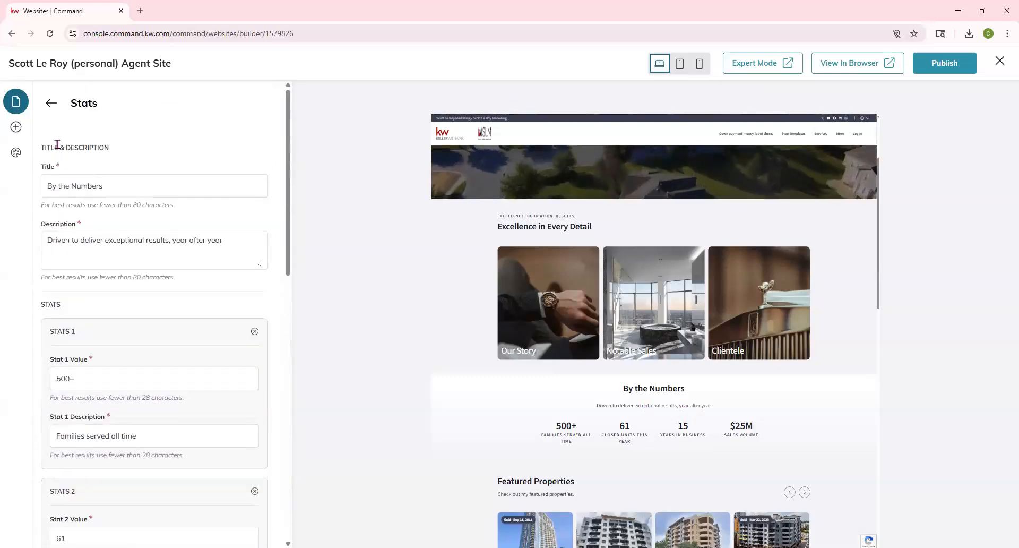
scroll(234, 351, "down", 10)
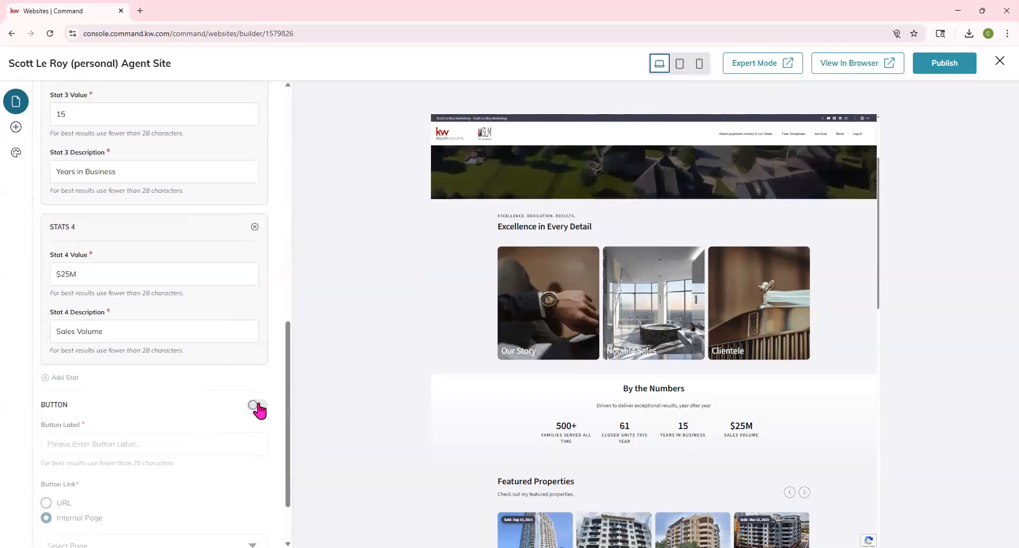
scroll(225, 416, "down", 2)
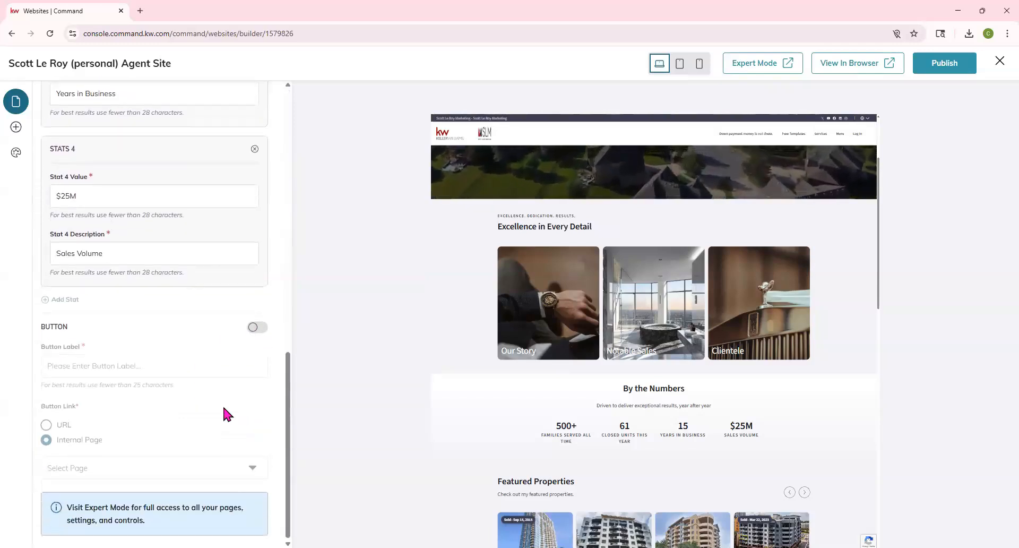
scroll(226, 414, "up", 10)
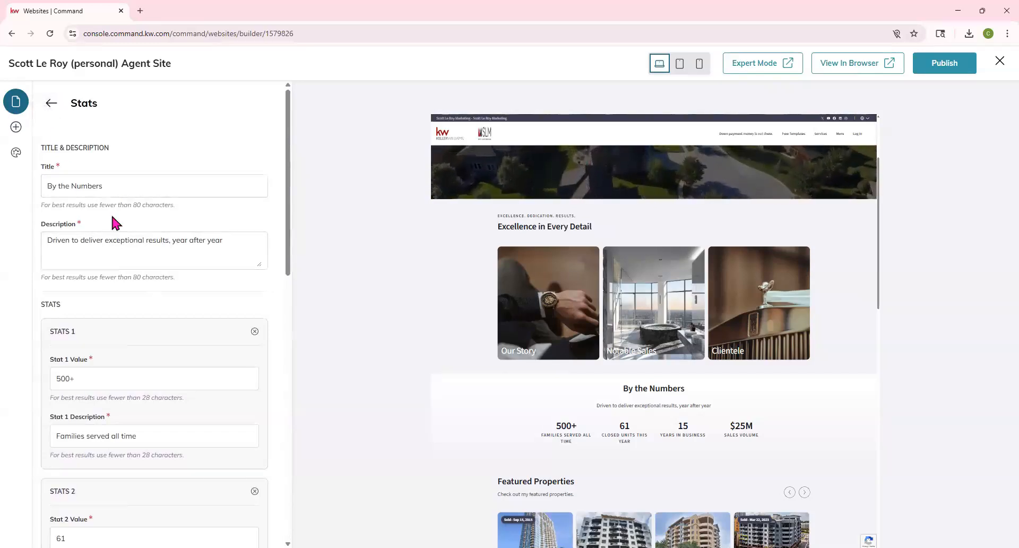
left_click(56, 105)
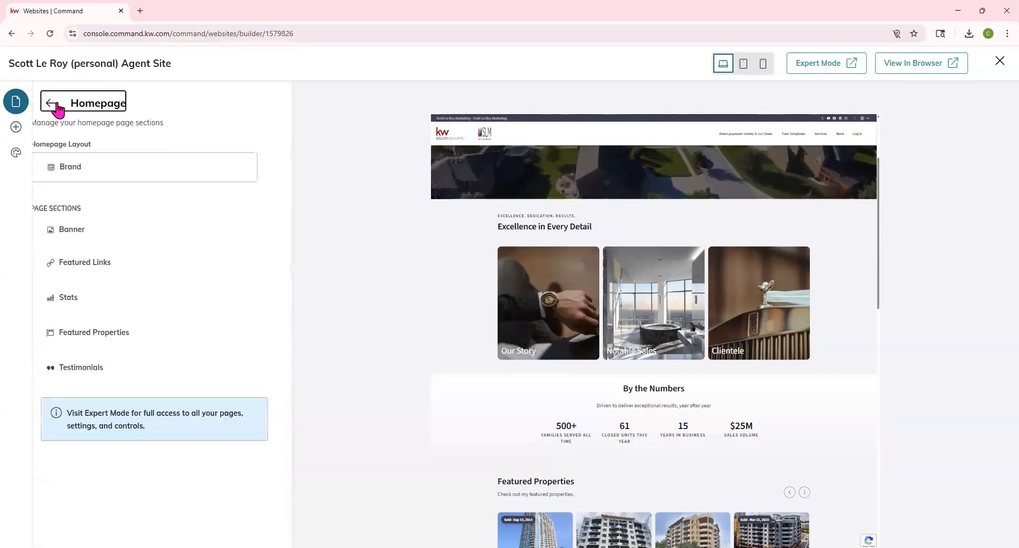
Examine the Featured Properties section's center point, radius and price range, and the Testimonials section's headline and description.
left_click(104, 343)
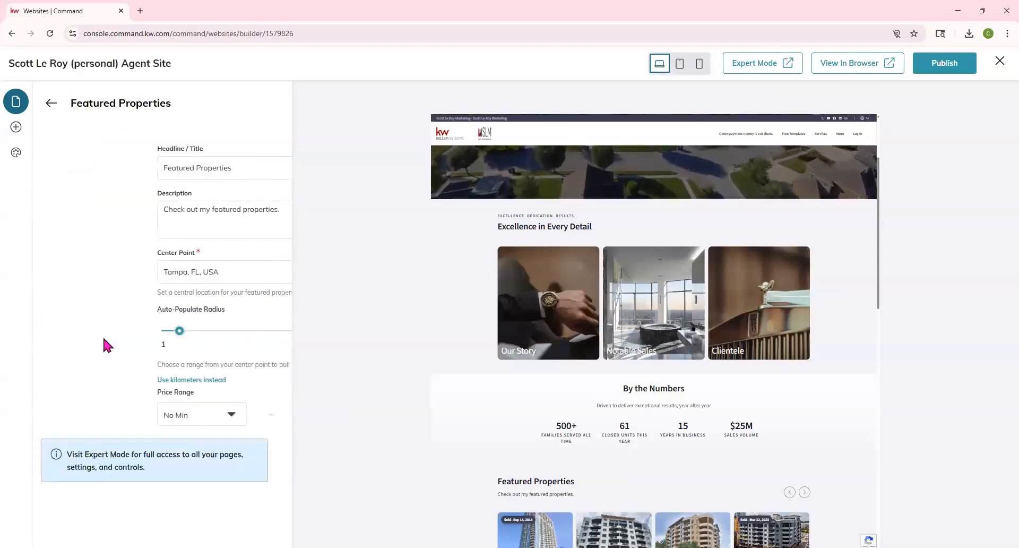
scroll(676, 365, "down", 2)
left_click(64, 270)
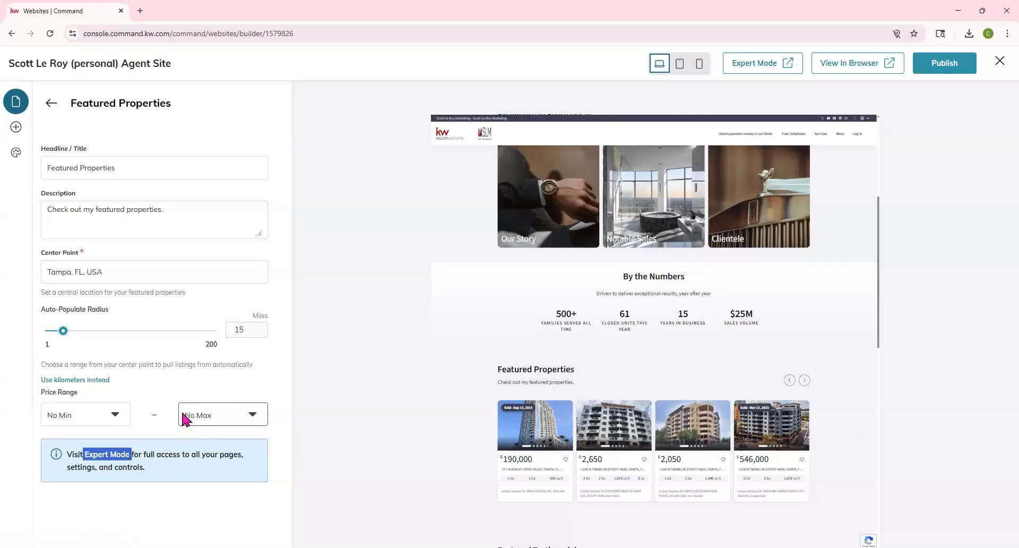
left_click(52, 103)
left_click(85, 371)
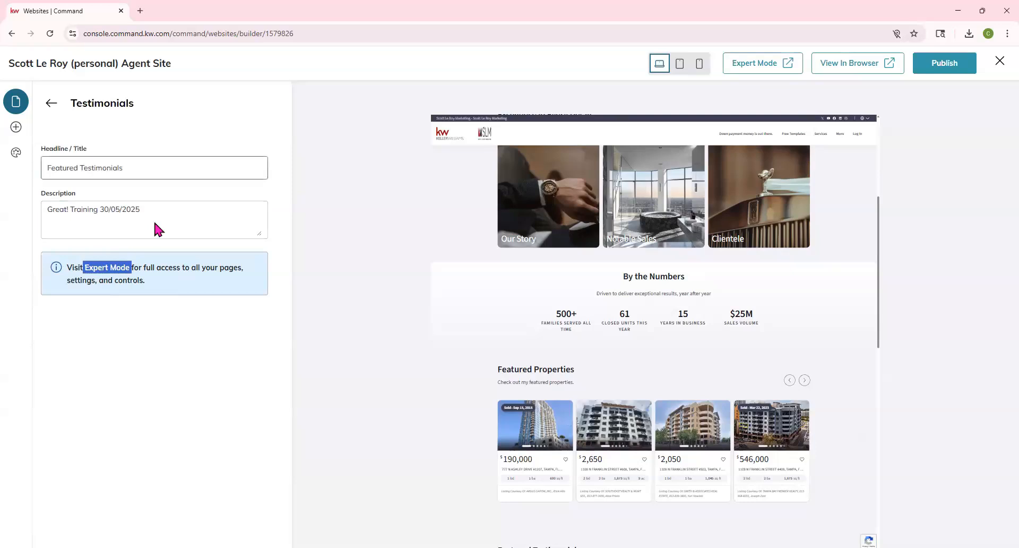
left_click(48, 104)
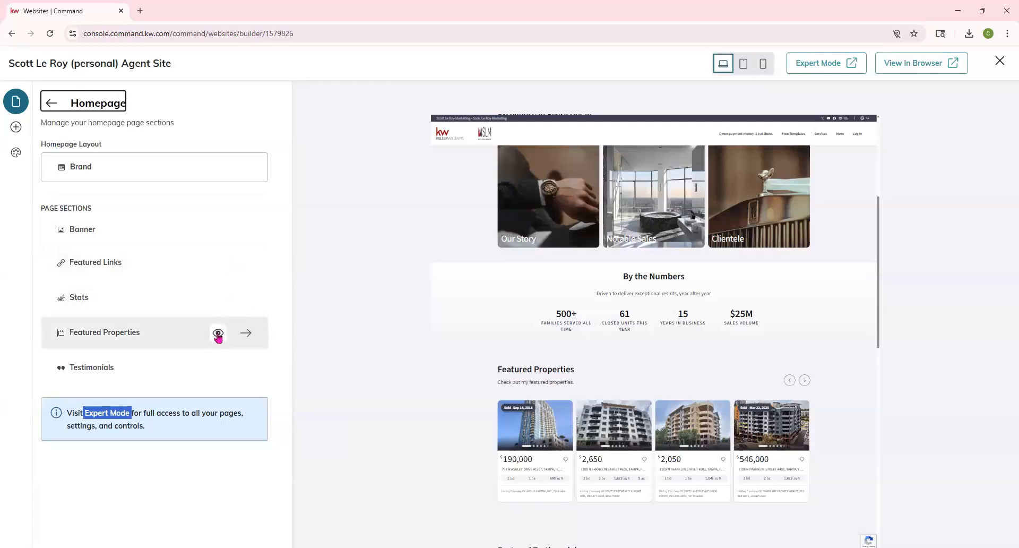
Toggle the visibility of the Featured Properties section on the homepage.
left_click(218, 333)
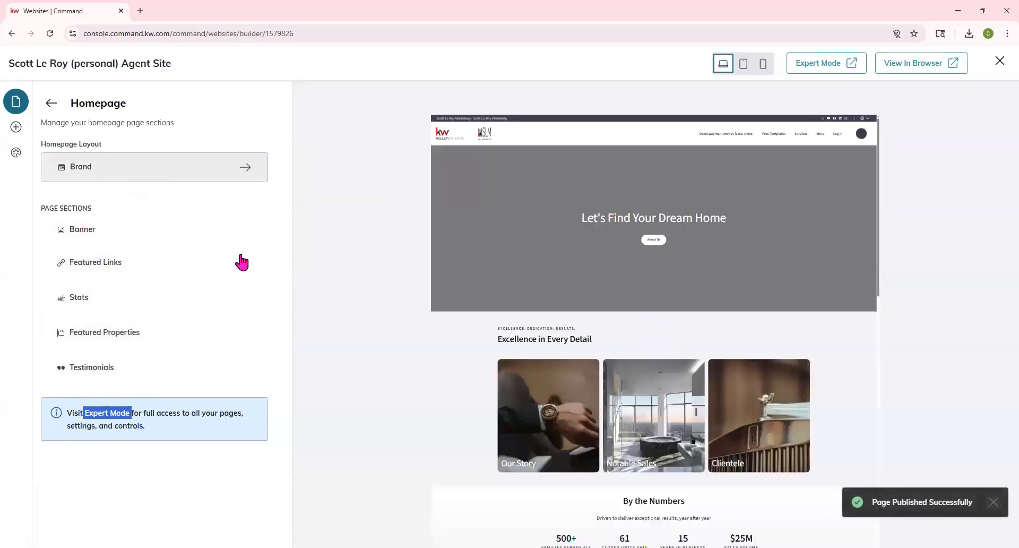
Switch the homepage to the Hero layout and apply it.
left_click(173, 167)
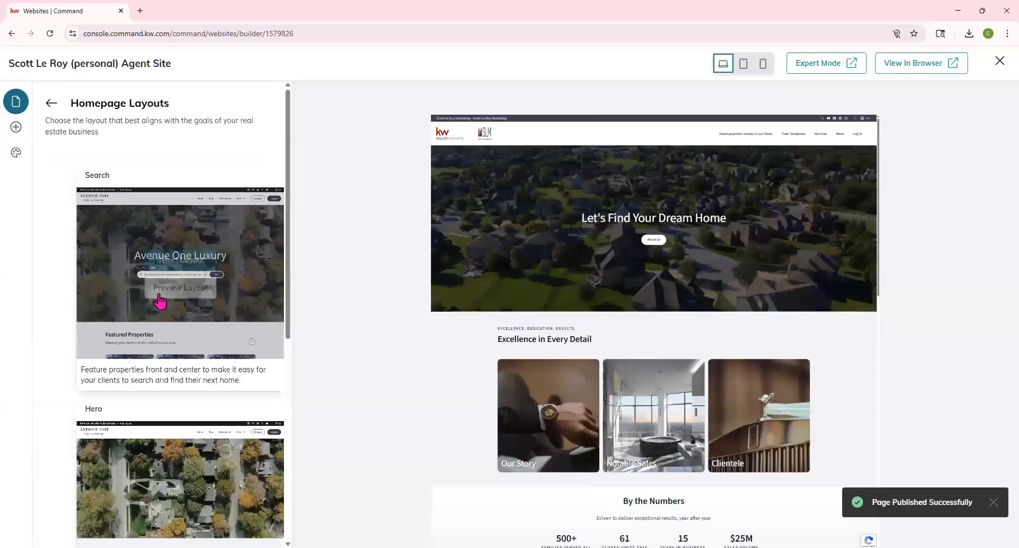
scroll(160, 301, "down", 1)
scroll(161, 301, "down", 3)
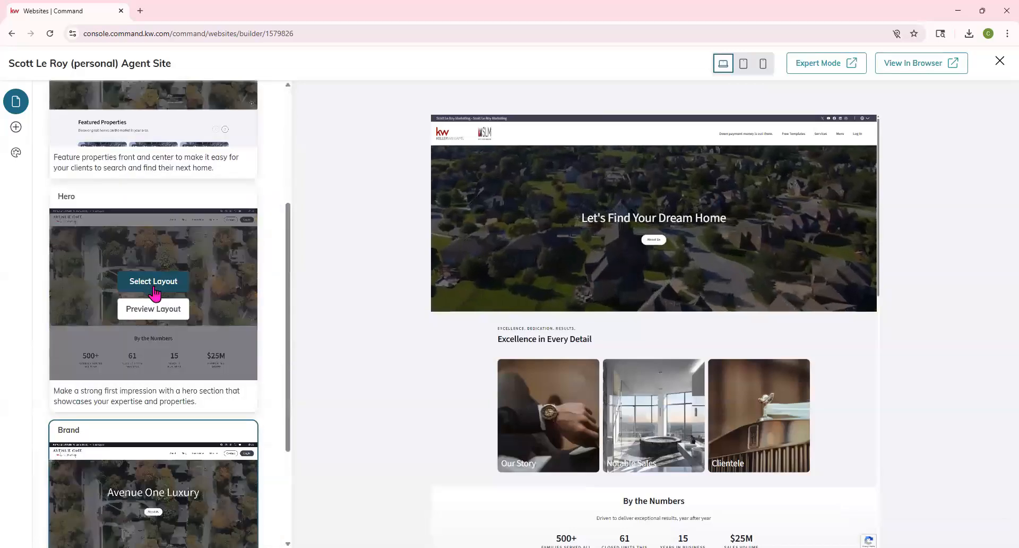
left_click(155, 282)
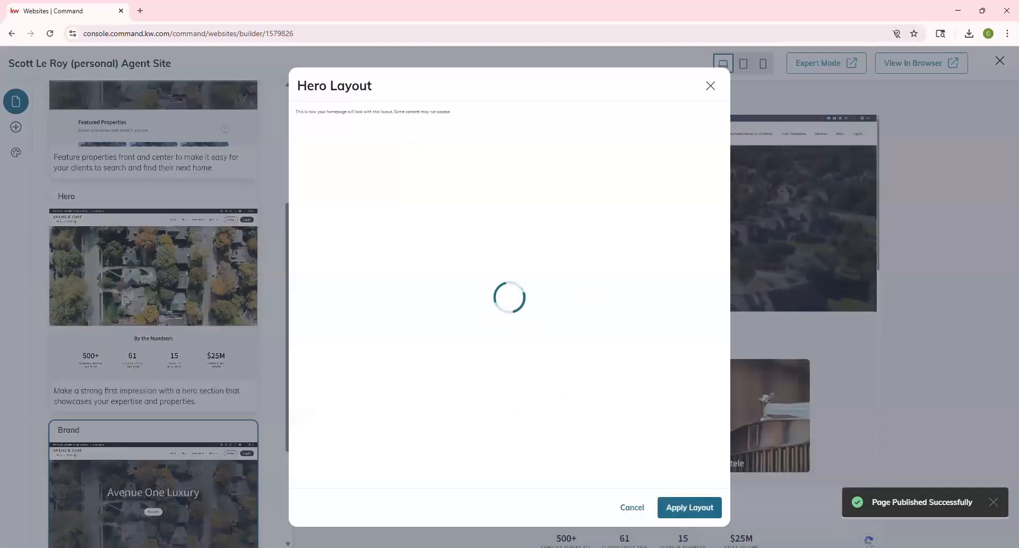
left_click(704, 509)
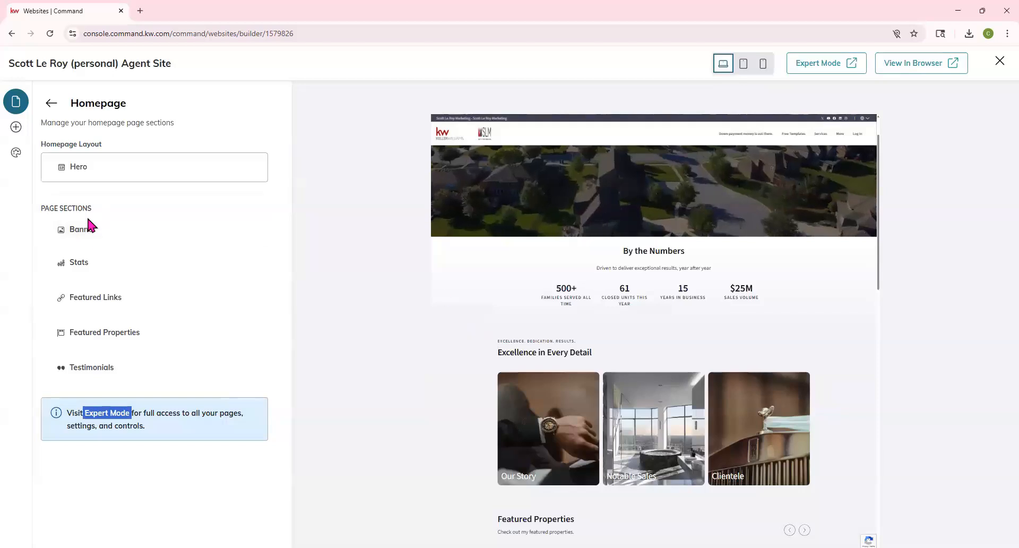
Review the Hero homepage preview and the Stats section's title, description and stat value and description entries.
scroll(566, 360, "down", 2)
scroll(567, 360, "down", 1)
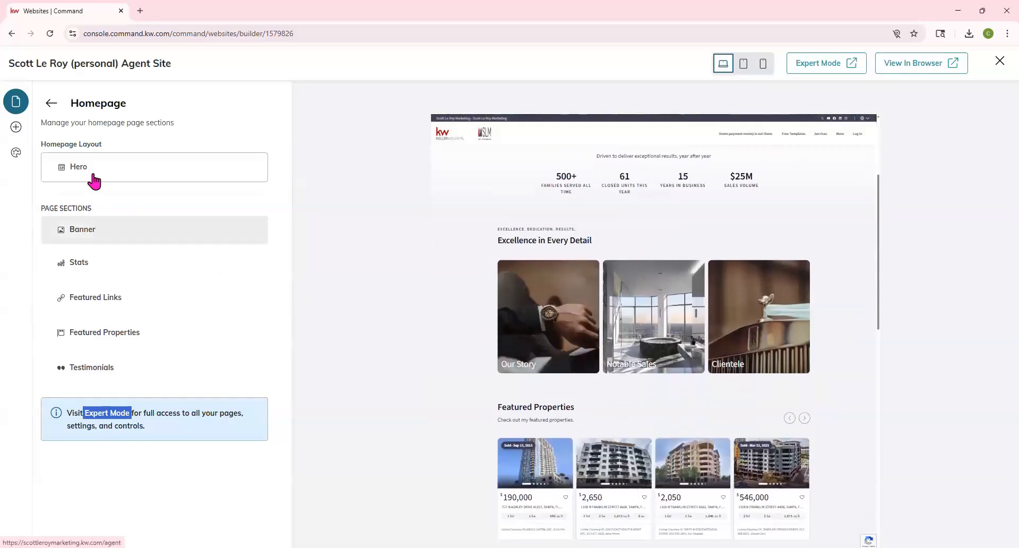
left_click(99, 267)
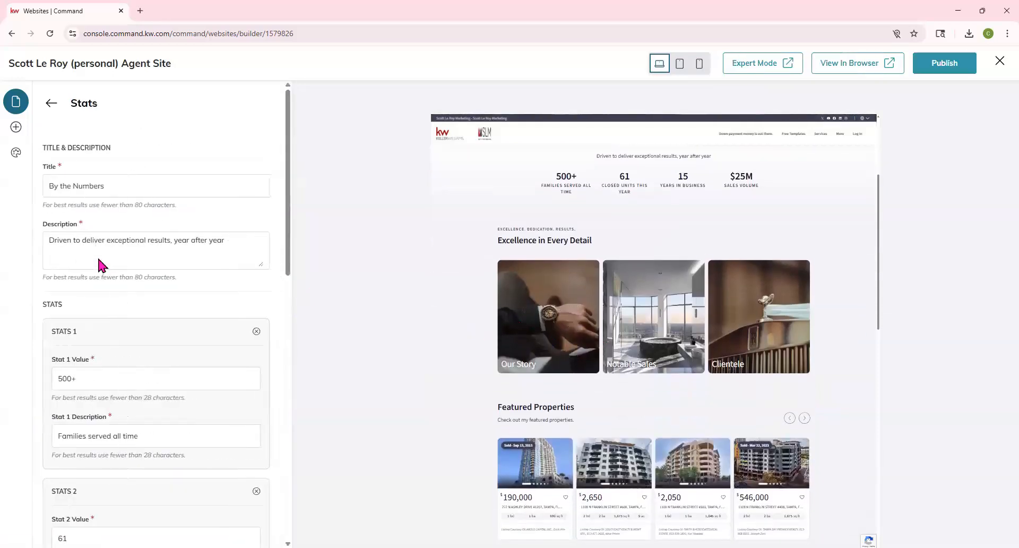
scroll(69, 328, "down", 1)
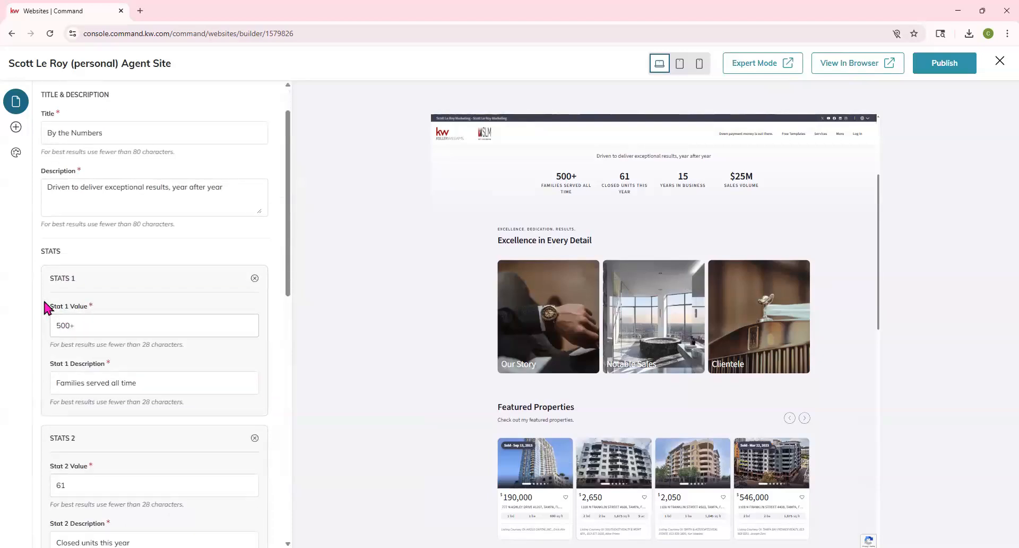
scroll(111, 419, "down", 4)
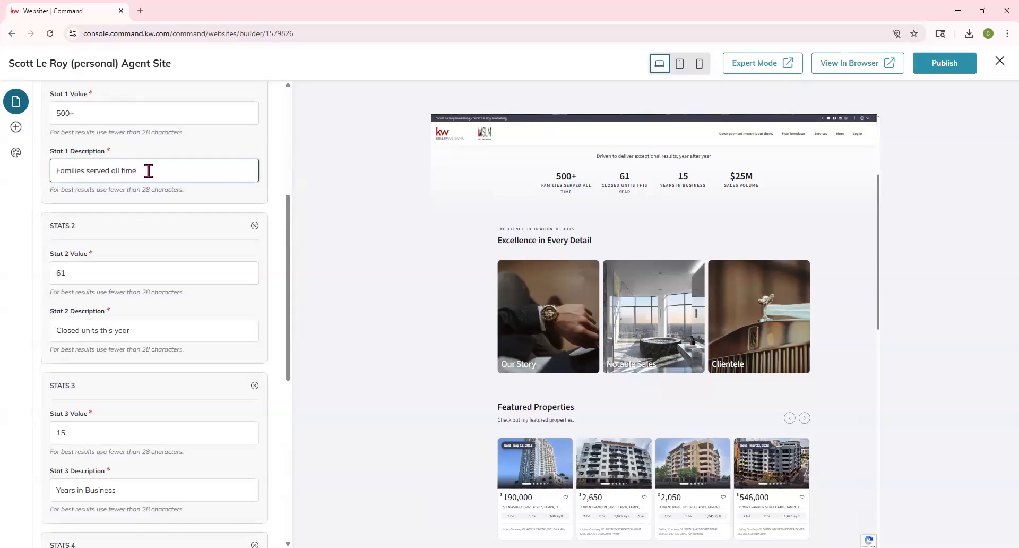
left_click_drag(59, 330, 164, 329)
scroll(160, 330, "down", 2)
scroll(159, 333, "down", 3)
scroll(125, 269, "up", 10)
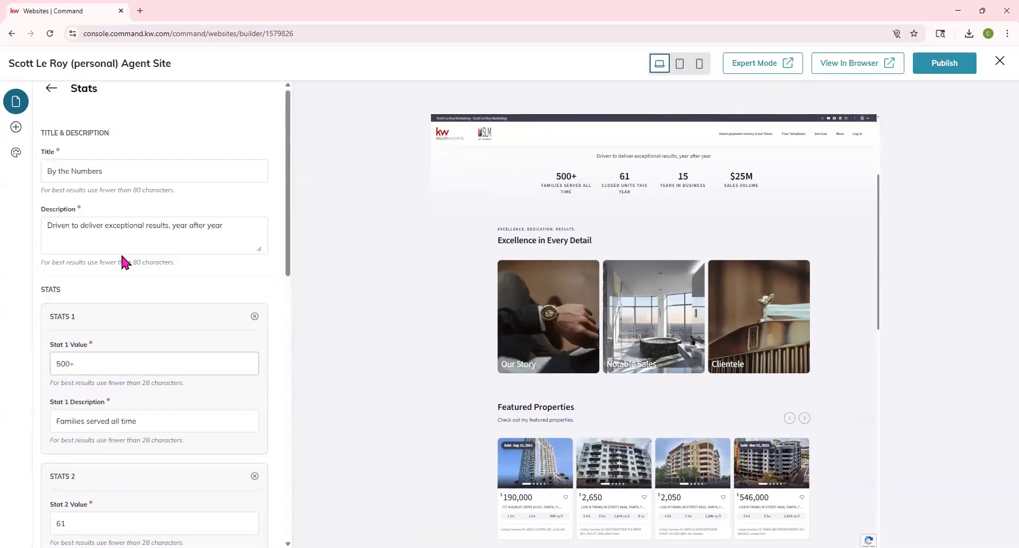
left_click(50, 104)
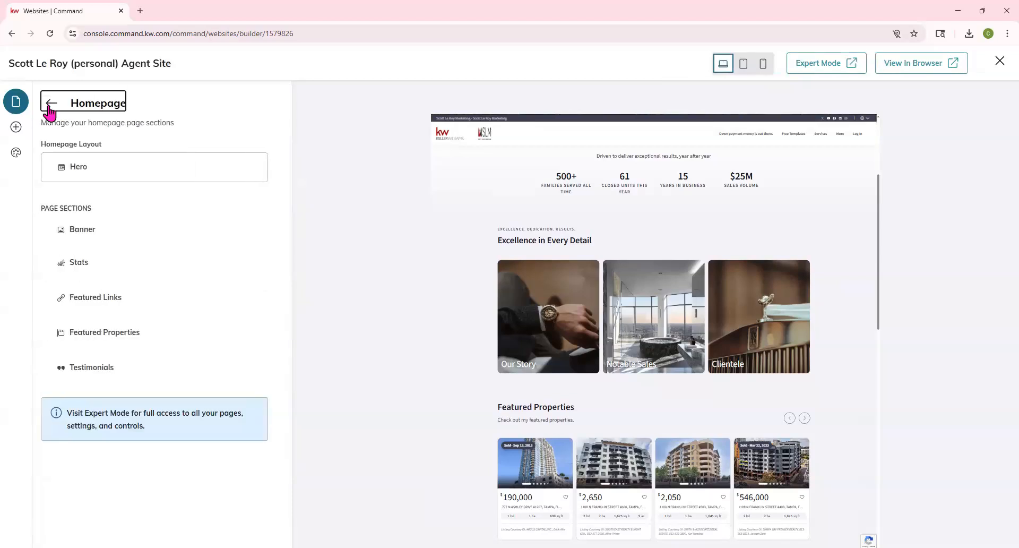
Check the Hero layout's Banner settings for headline, media type, video source and content.
scroll(728, 297, "up", 3)
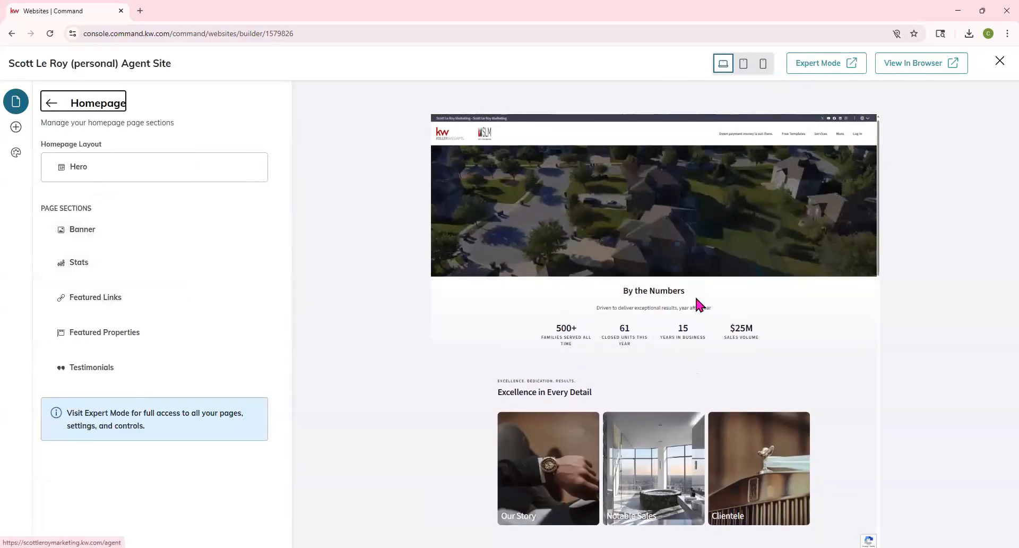
left_click(84, 233)
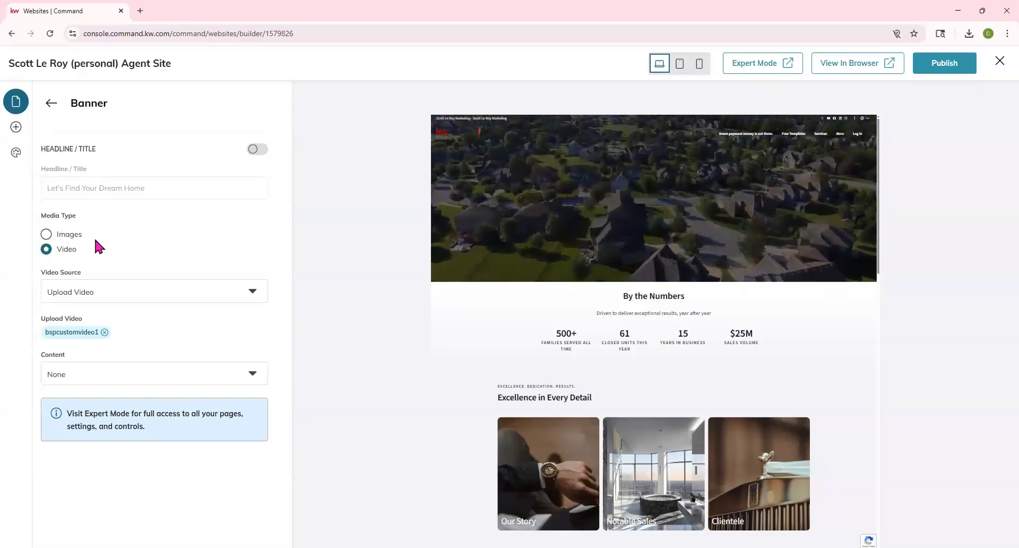
left_click(52, 104)
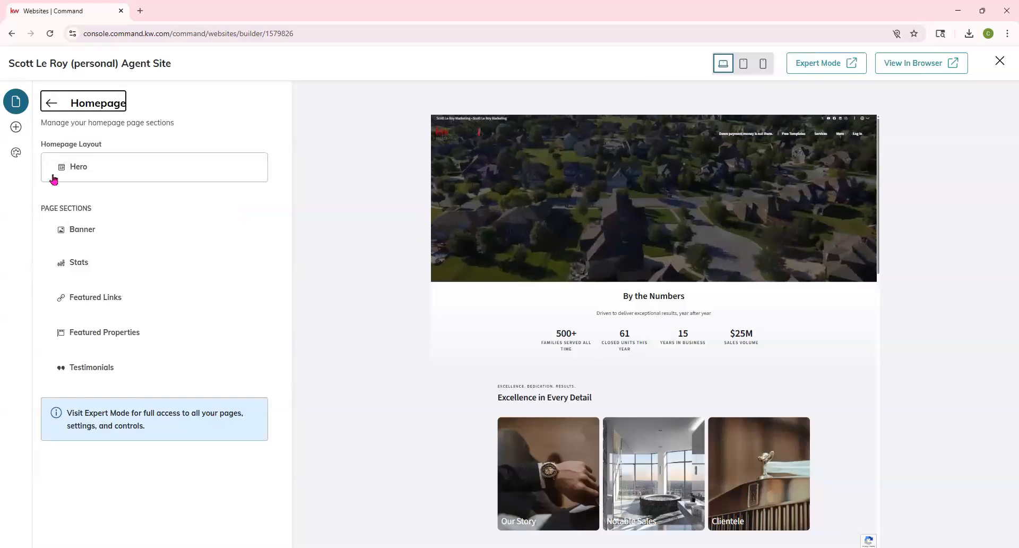
Switch the homepage to the Search layout and apply it.
left_click(91, 165)
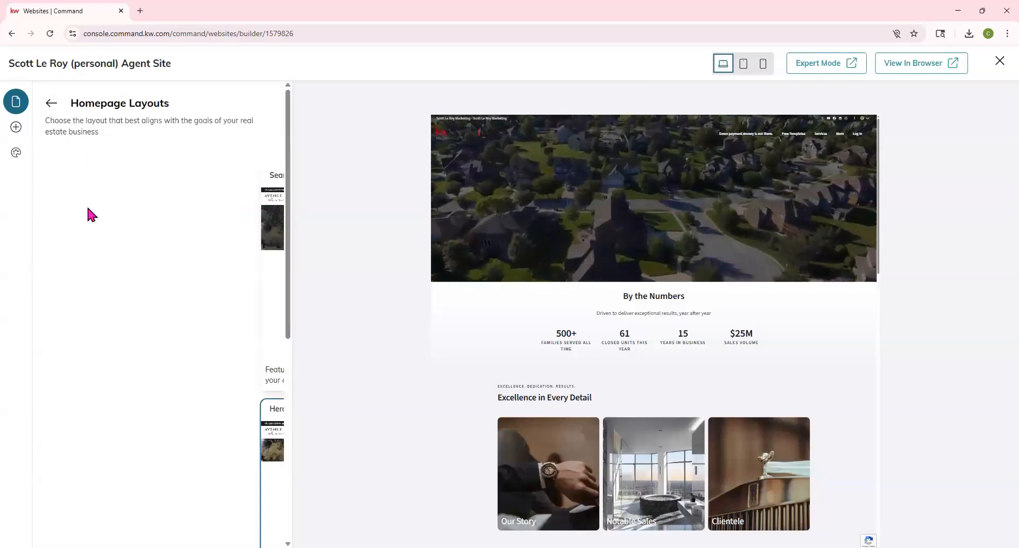
mouse_move(143, 227)
left_click(169, 267)
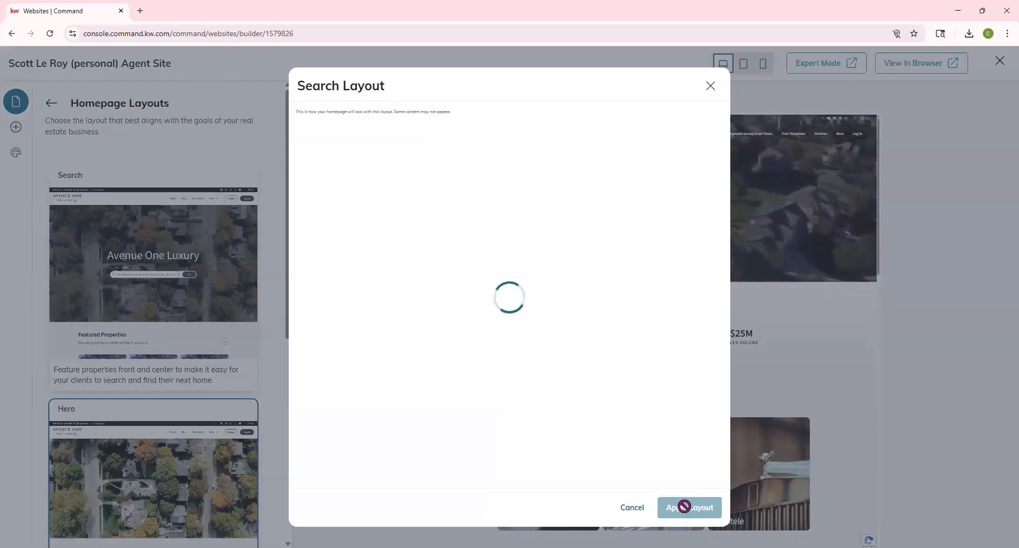
left_click(685, 507)
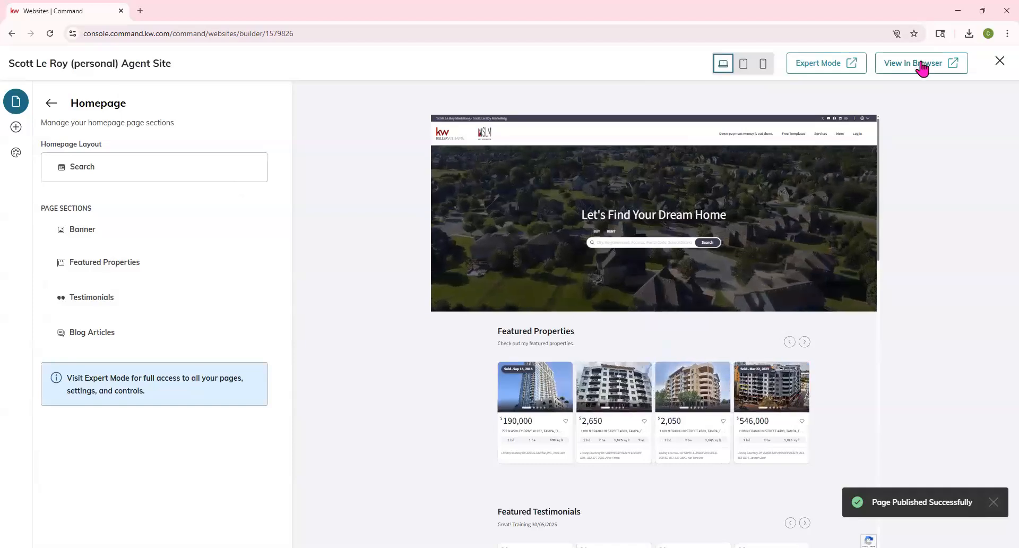
View the published homepage in the browser, look through its testimonials, blog and contact sections, and return to the site builder.
left_click(923, 66)
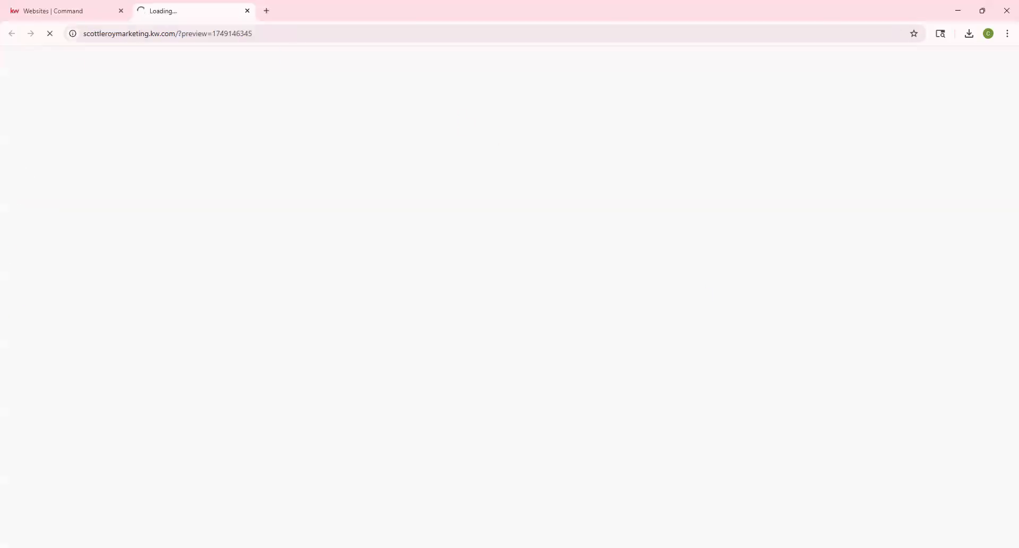
scroll(451, 256, "down", 8)
scroll(454, 273, "down", 20)
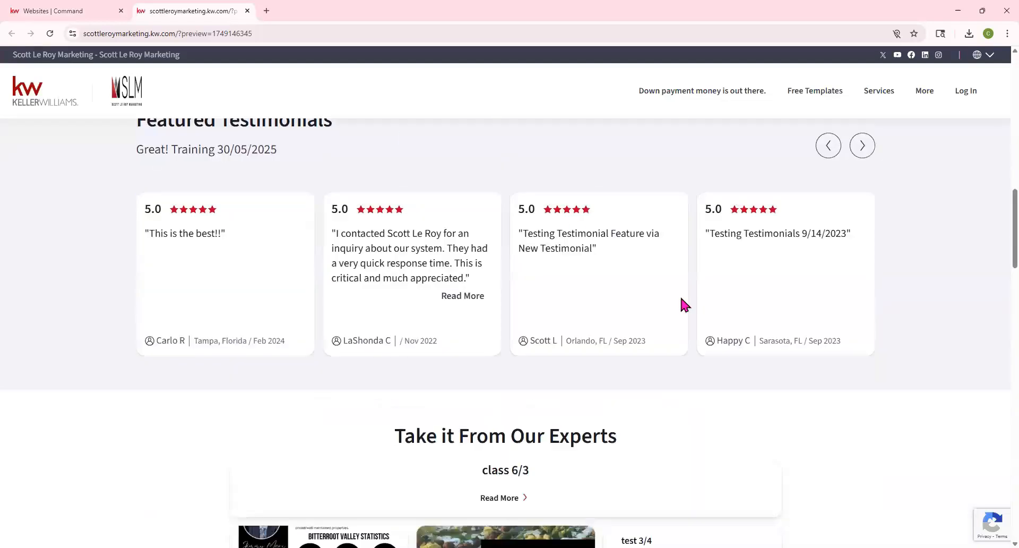
scroll(584, 353, "down", 8)
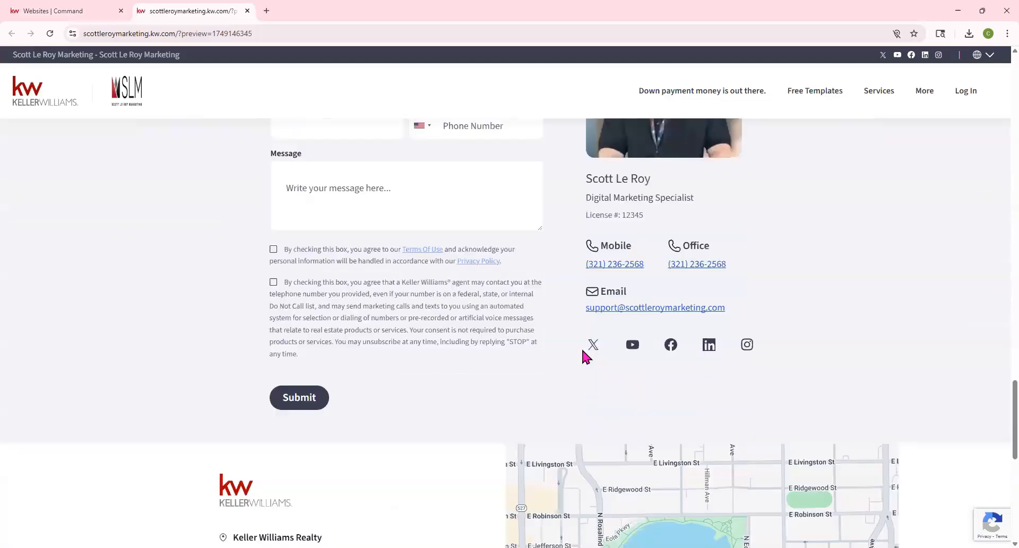
scroll(587, 335, "up", 13)
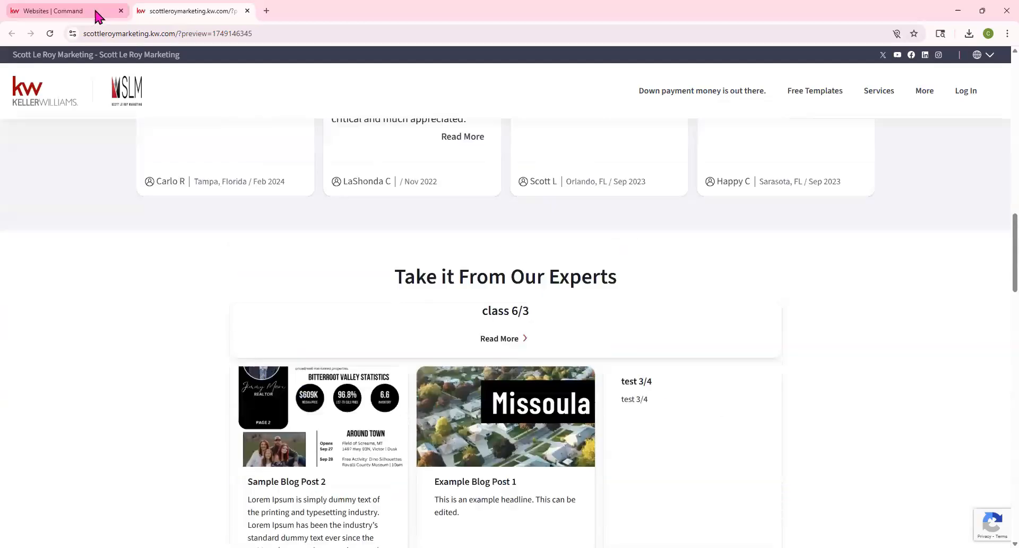
left_click(95, 11)
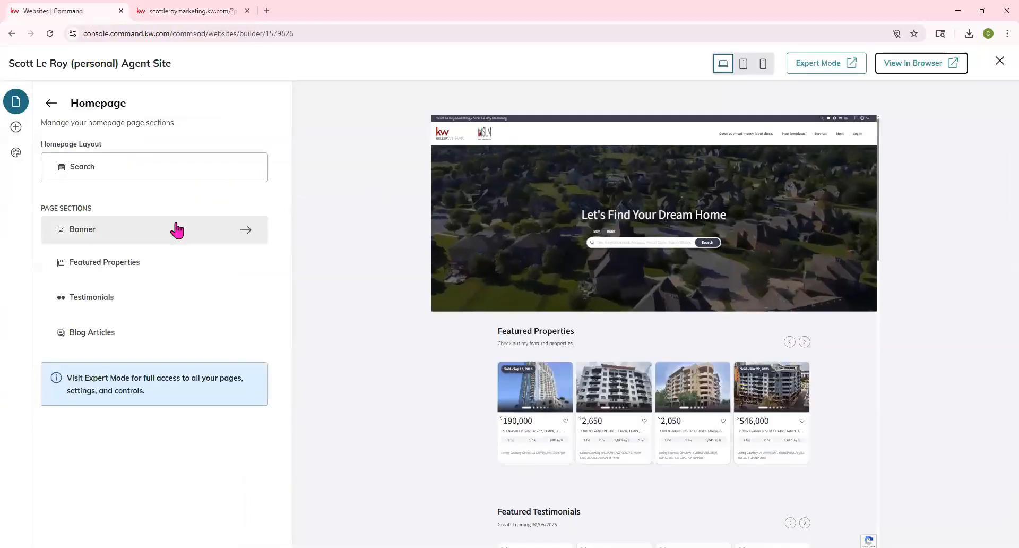
Examine the Search layout's Banner and Featured Properties settings, and return to the list of site pages.
left_click(83, 229)
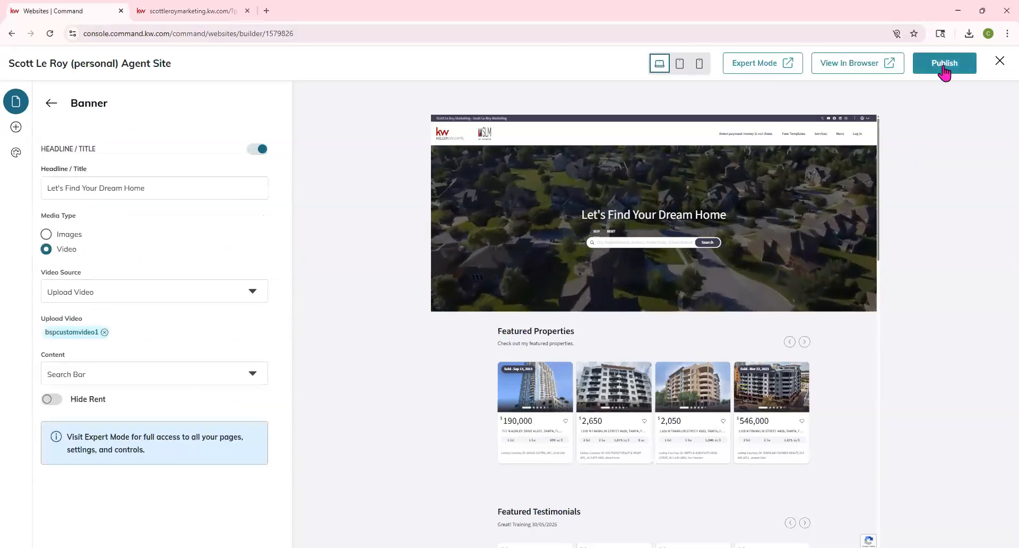
left_click(51, 103)
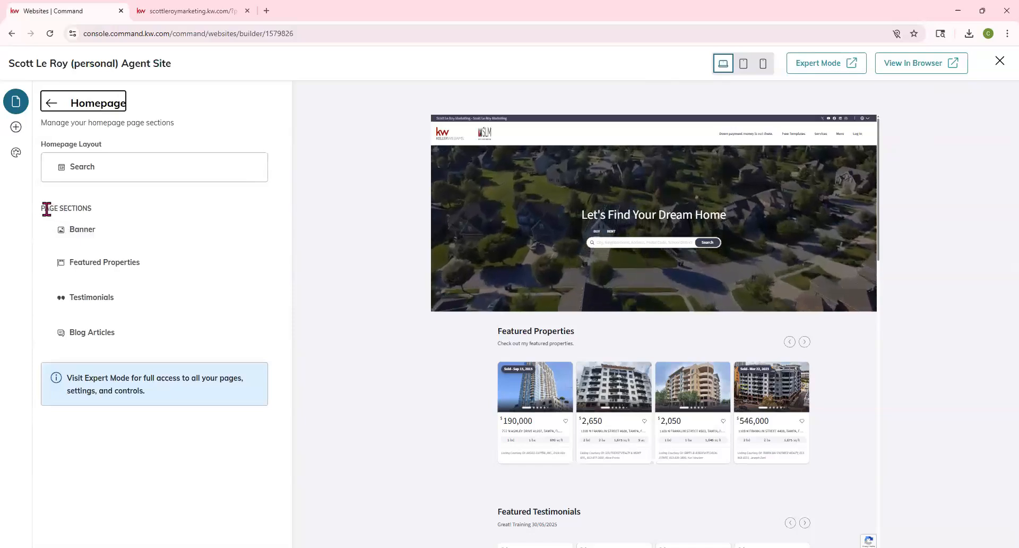
left_click(94, 270)
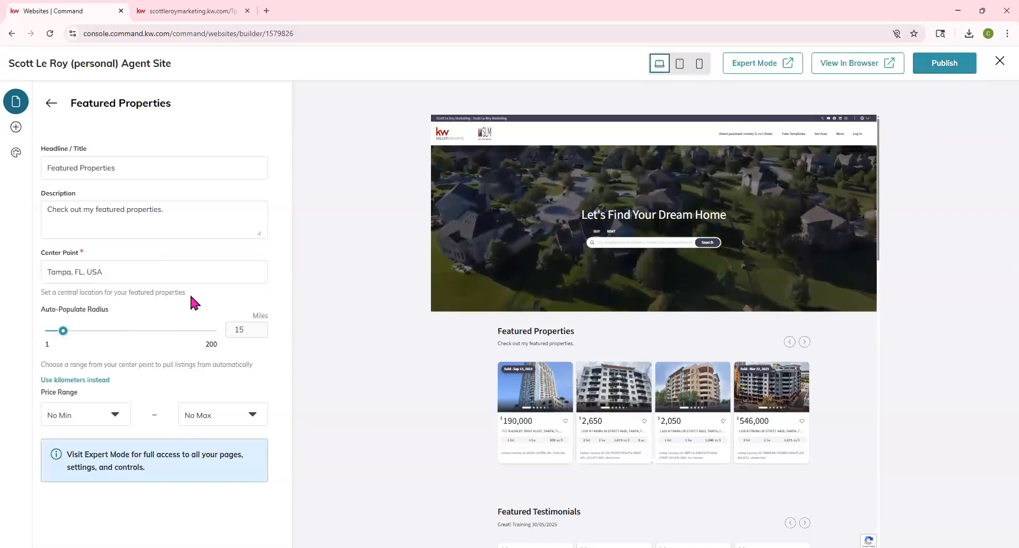
left_click(49, 102)
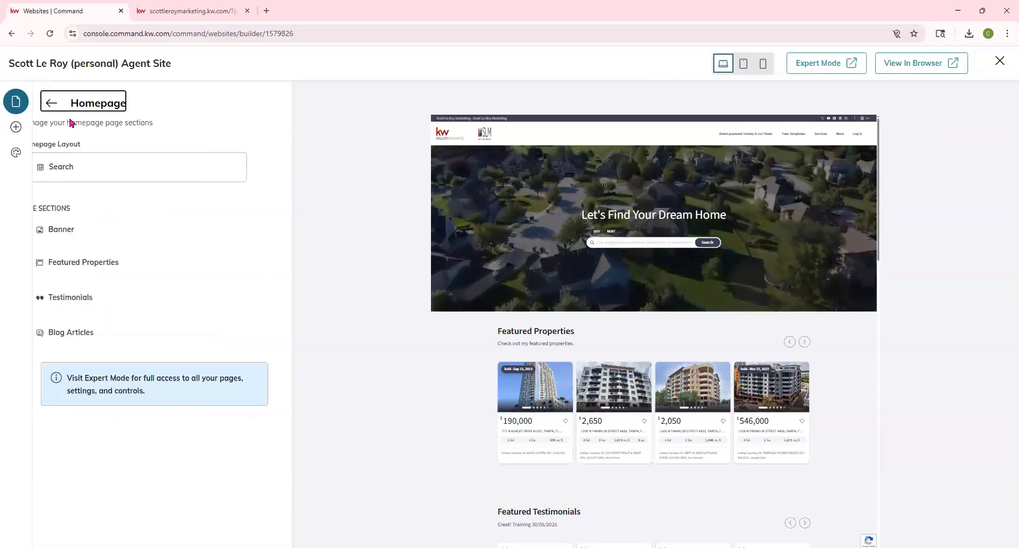
left_click(50, 103)
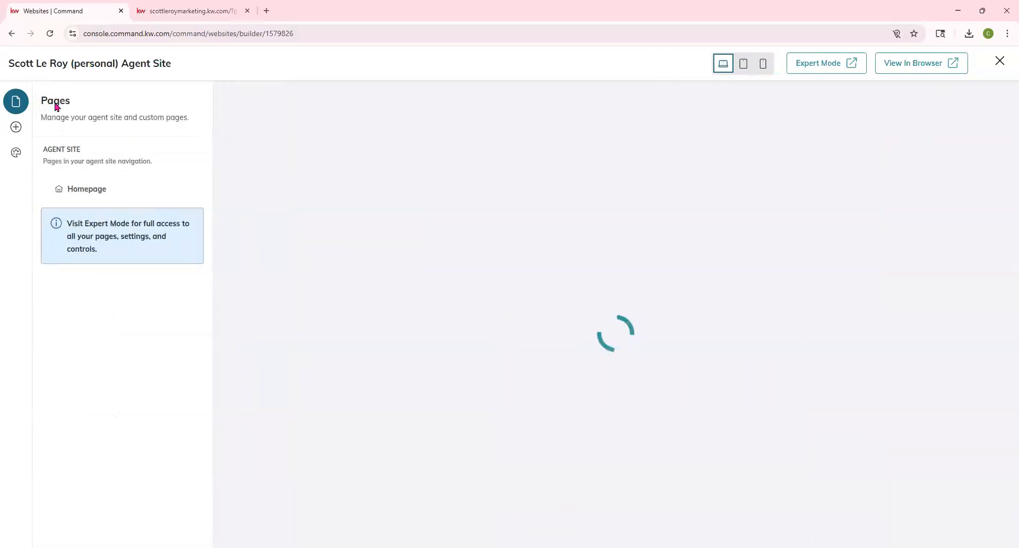